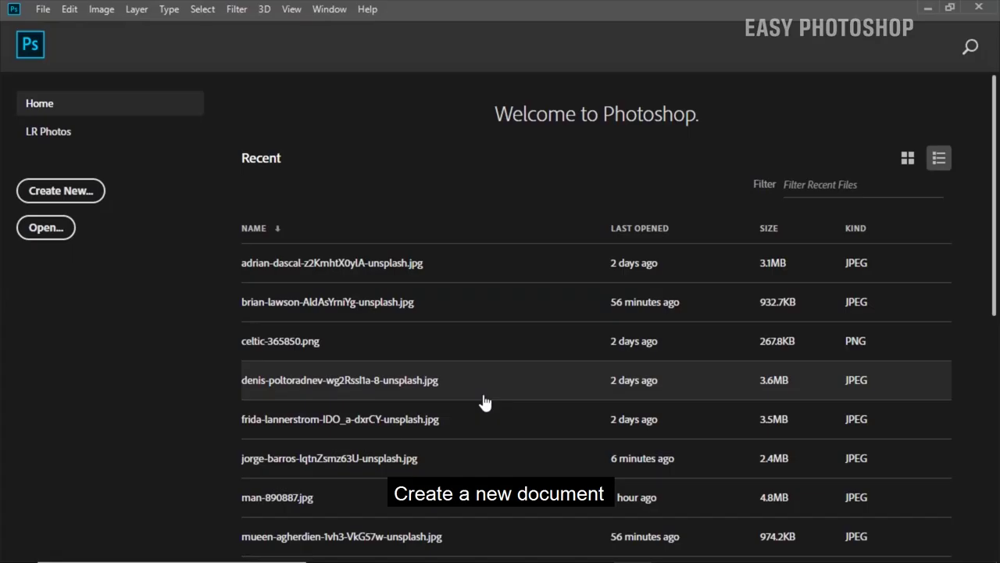
# - Create a new white document at 3000 × 2000 px and 300 ppi
pyautogui.click(76, 197)
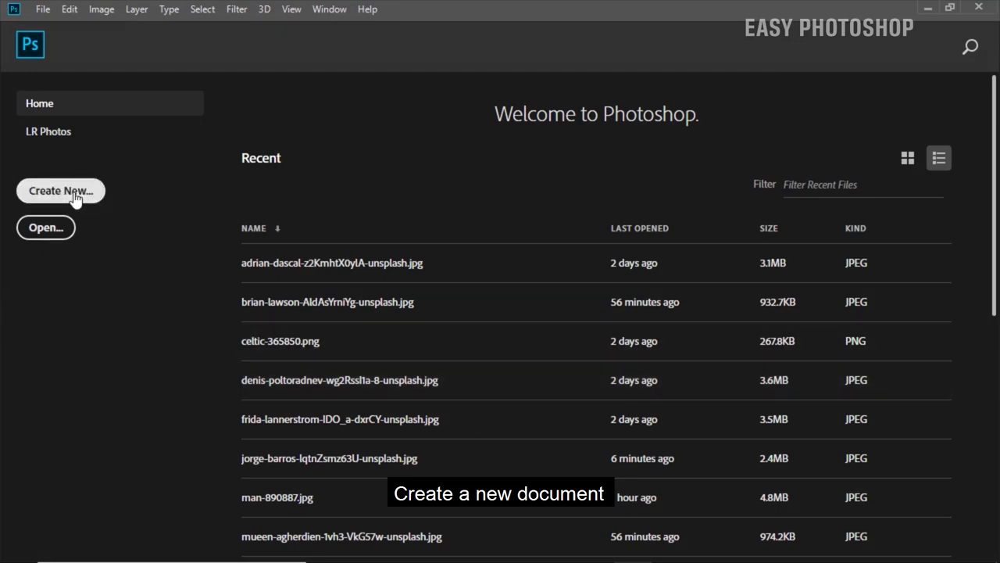
pyautogui.click(75, 197)
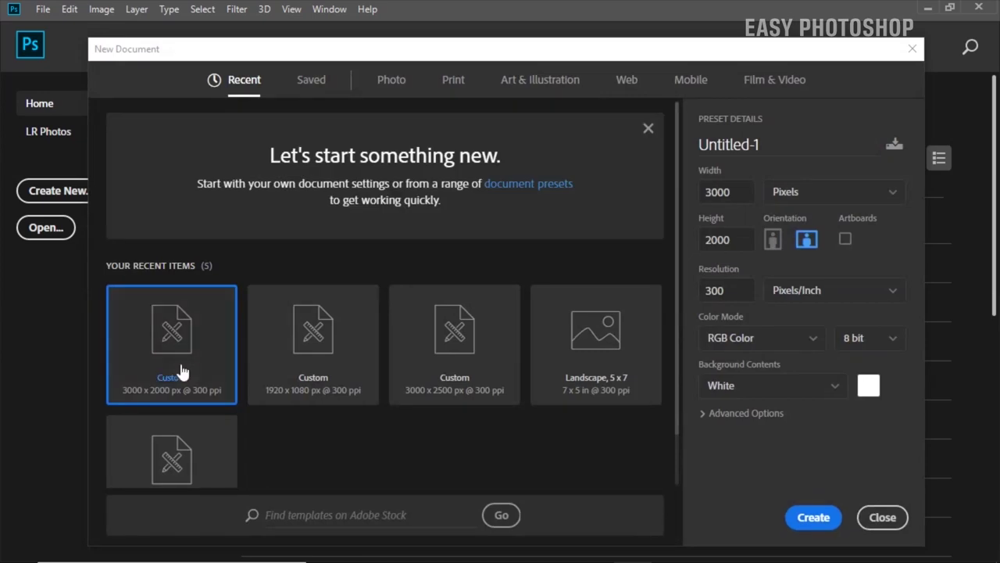
pyautogui.moveTo(736, 192); pyautogui.dragTo(699, 244)
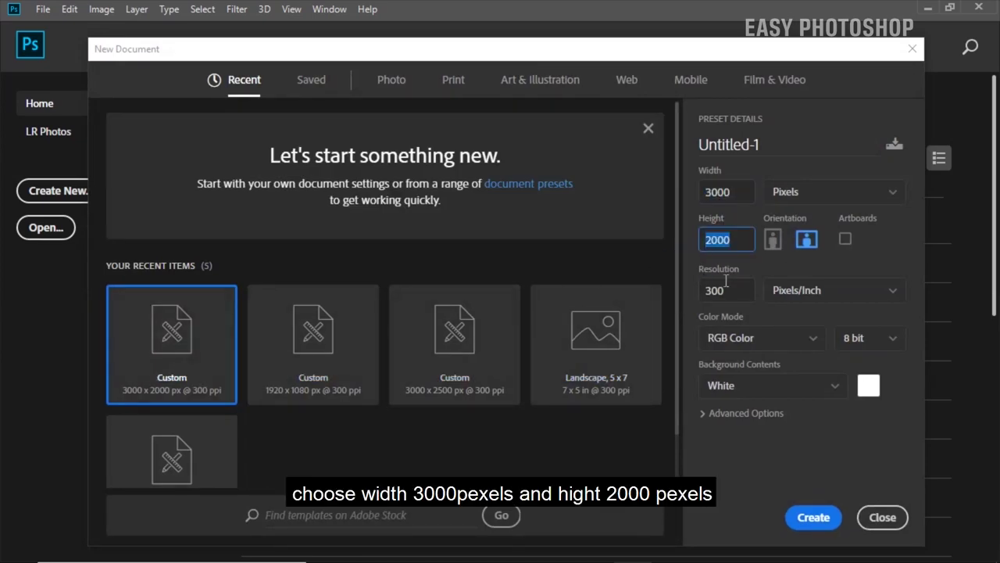
pyautogui.moveTo(727, 289); pyautogui.dragTo(709, 294)
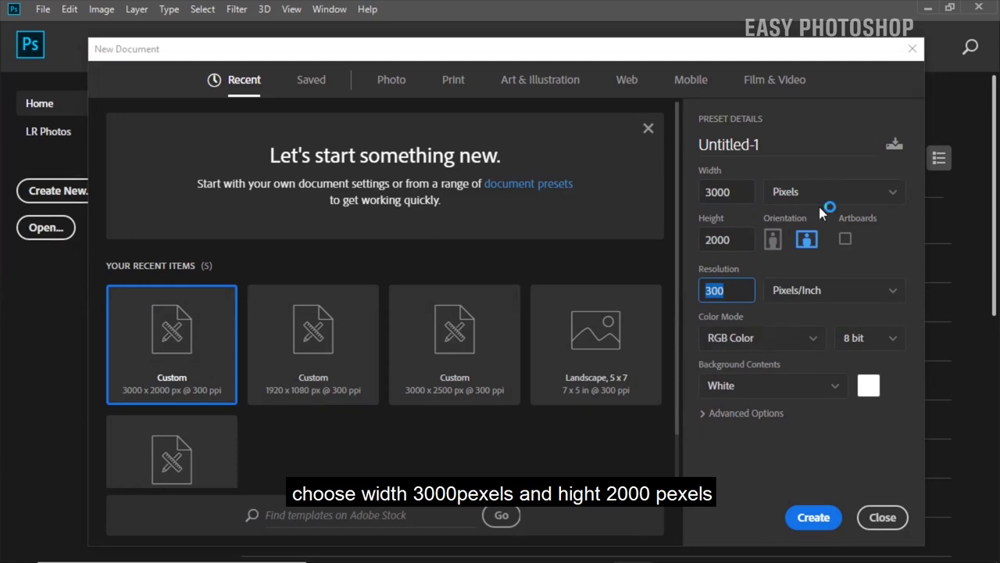
pyautogui.click(816, 518)
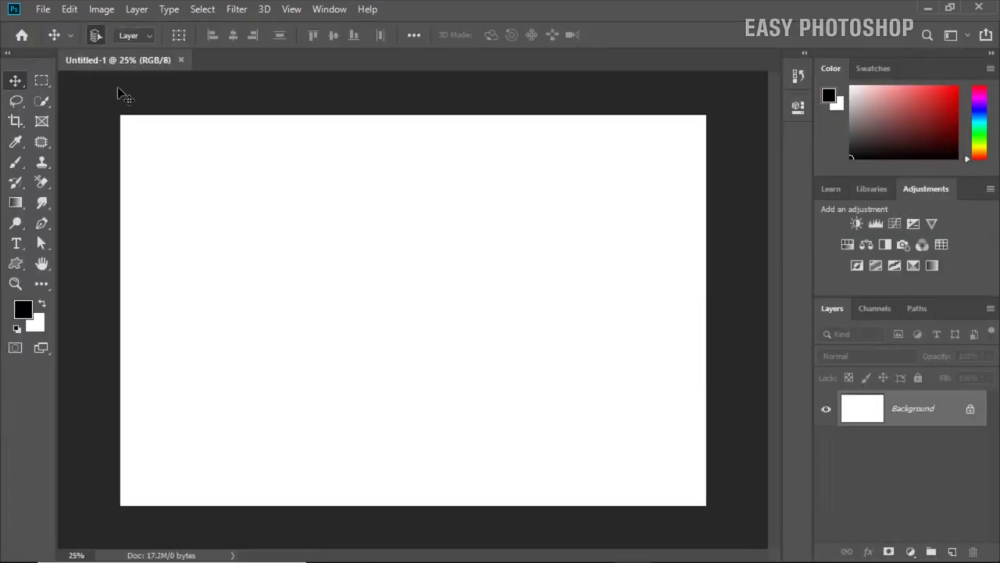
pyautogui.click(44, 10)
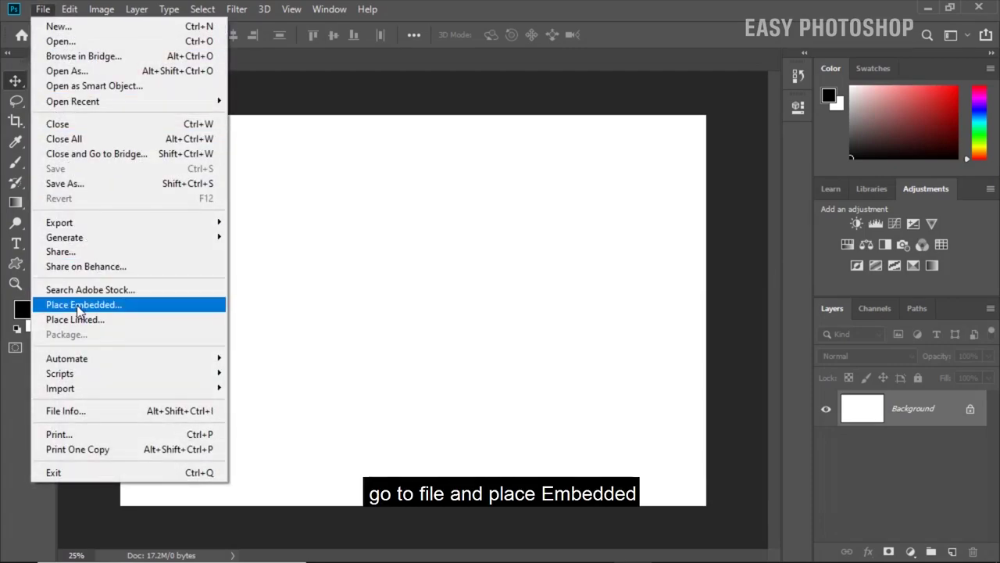
# - Place the owl-2320703 photo as an embedded layer, enlarged to about 210% over the canvas
pyautogui.click(76, 306)
pyautogui.click(282, 192)
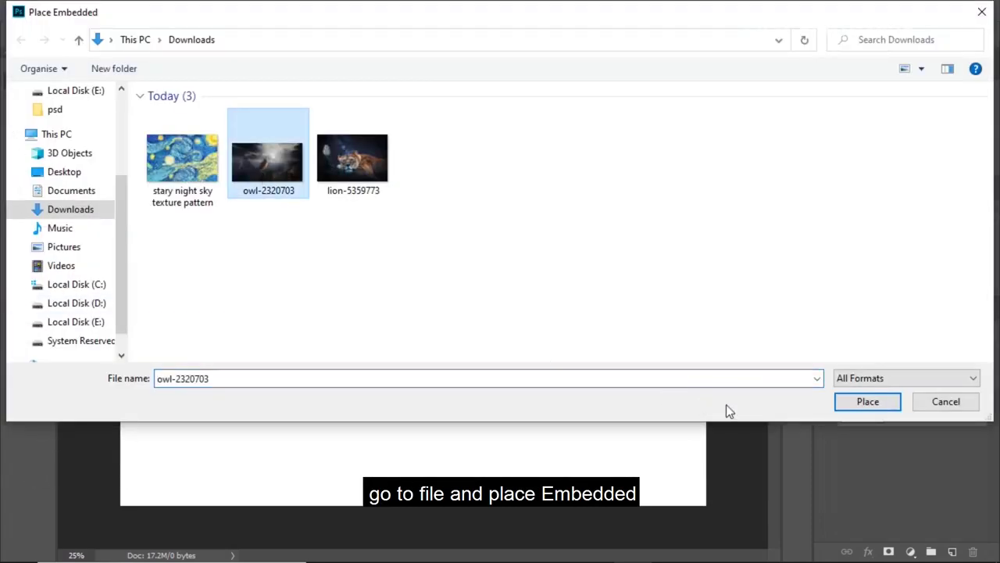
pyautogui.click(866, 402)
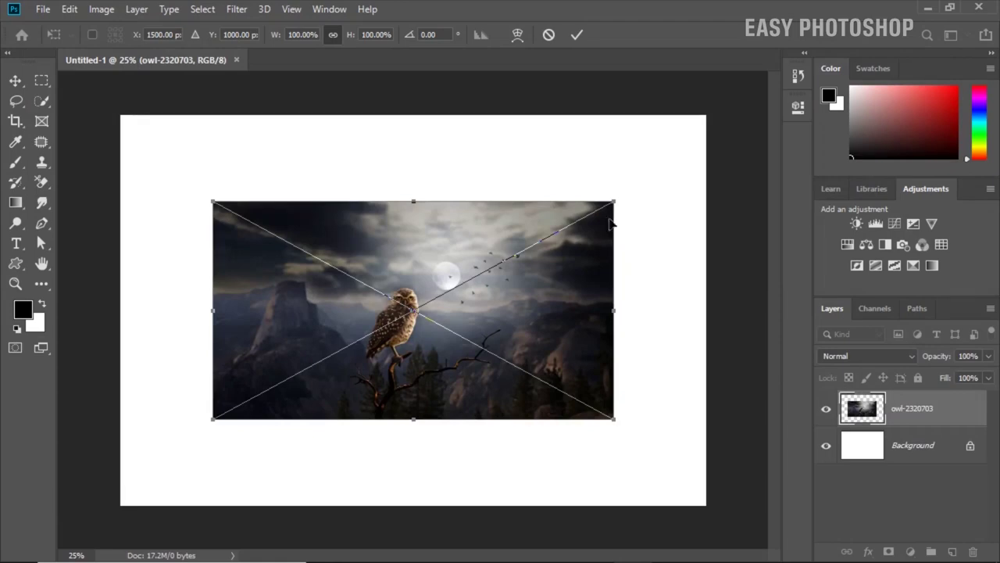
pyautogui.moveTo(614, 201); pyautogui.dragTo(743, 132)
pyautogui.moveTo(652, 317); pyautogui.dragTo(501, 279)
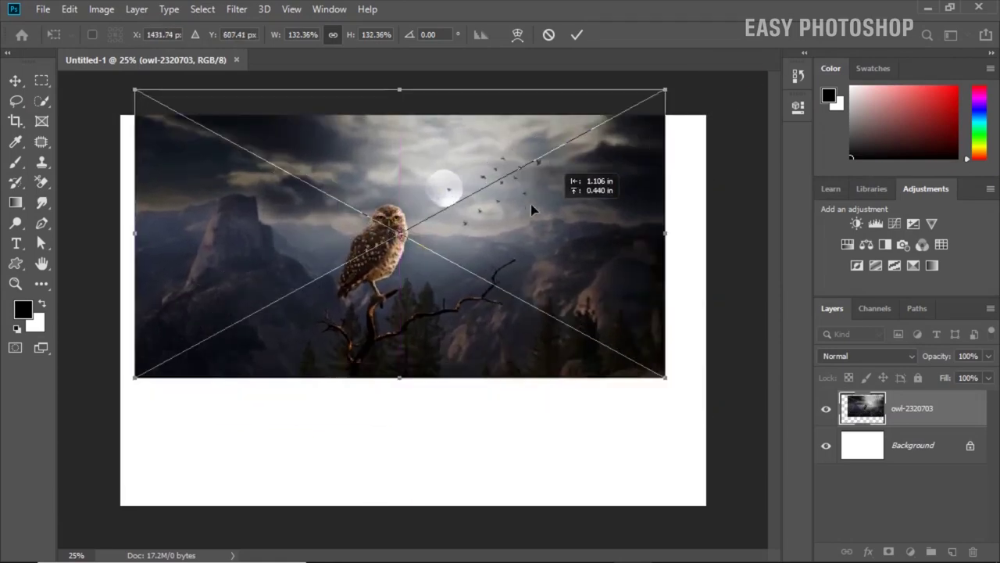
pyautogui.moveTo(593, 379); pyautogui.dragTo(768, 498)
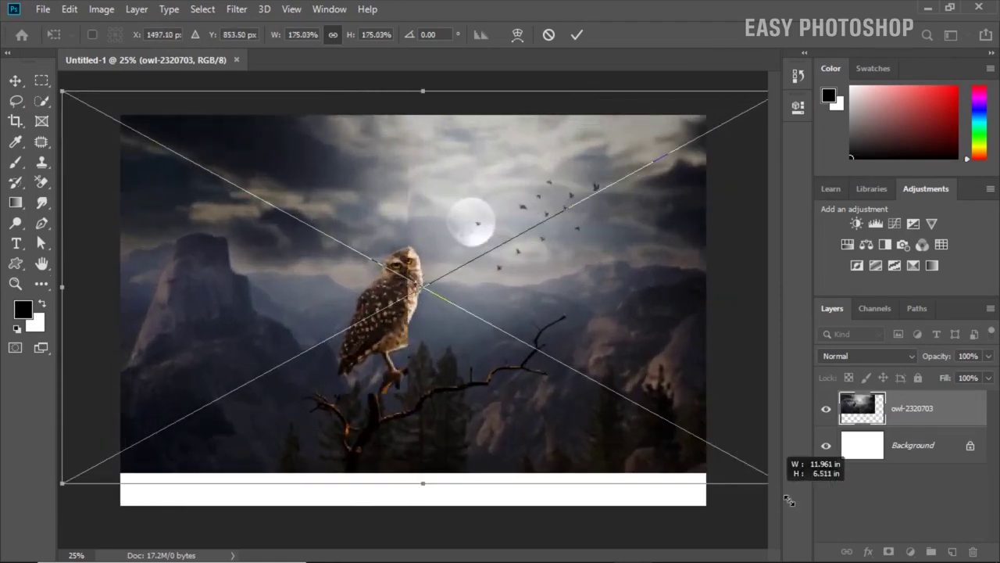
pyautogui.moveTo(645, 459); pyautogui.dragTo(582, 466)
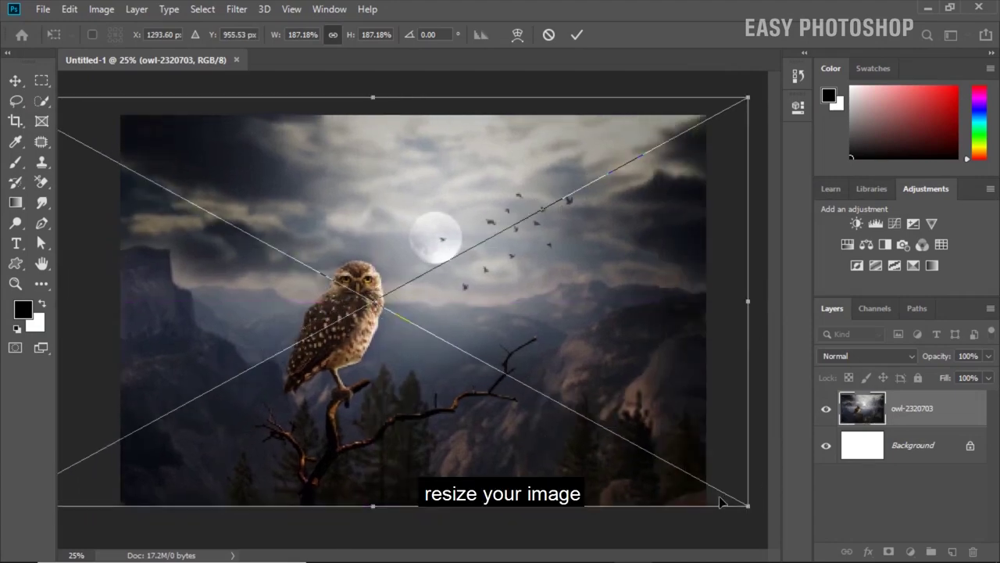
pyautogui.moveTo(747, 500); pyautogui.dragTo(770, 525)
pyautogui.moveTo(437, 422); pyautogui.dragTo(497, 401)
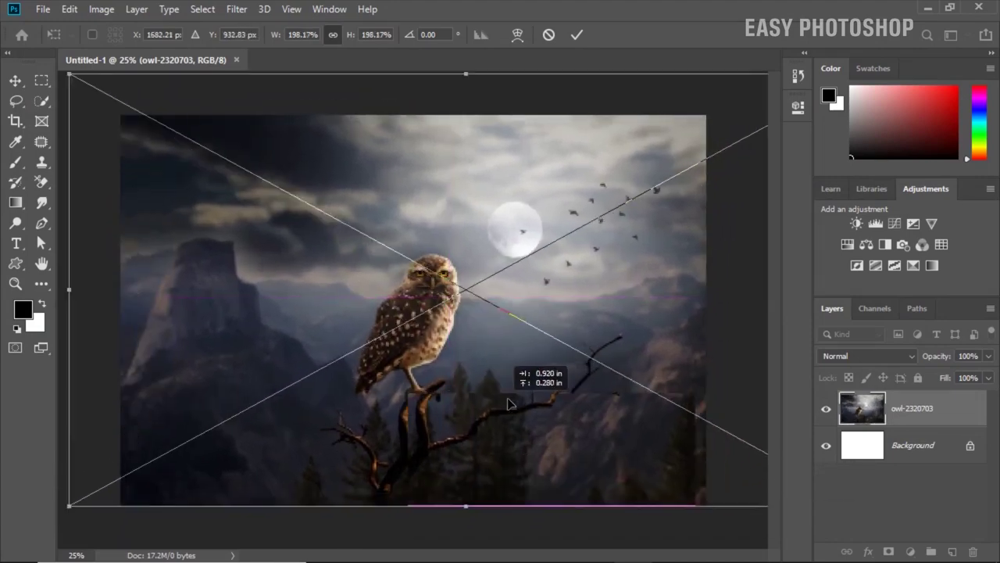
pyautogui.moveTo(704, 478)
pyautogui.mouseDown()
pyautogui.moveTo(529, 467)
pyautogui.moveTo(547, 469)
pyautogui.mouseUp()
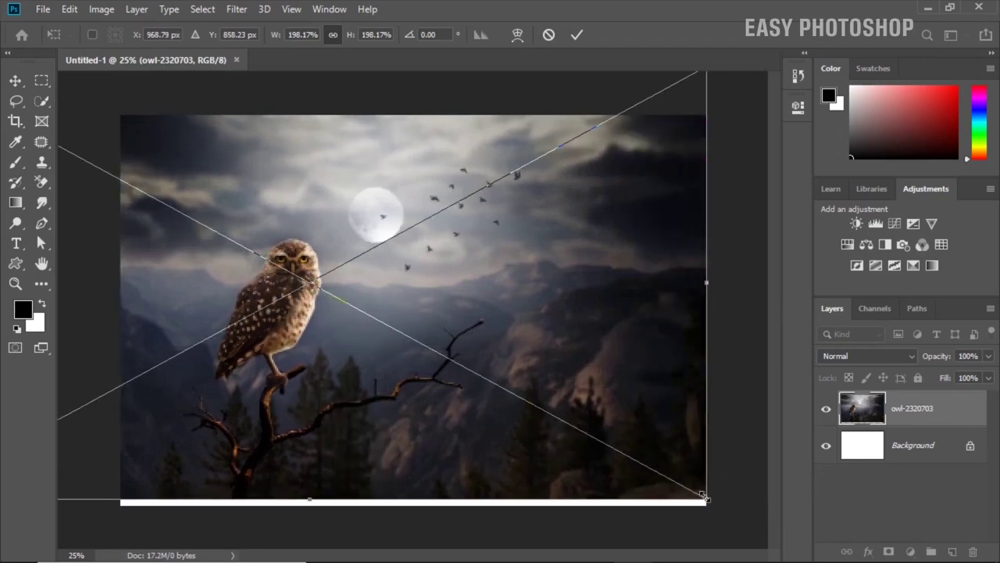
pyautogui.moveTo(702, 495); pyautogui.dragTo(748, 512)
pyautogui.moveTo(353, 405)
pyautogui.mouseDown()
pyautogui.moveTo(471, 415)
pyautogui.moveTo(475, 440)
pyautogui.mouseUp()
# - Flip the owl photo horizontally, nudge it slightly left and commit the transform
pyautogui.rightClick(391, 405)
pyautogui.click(414, 382)
pyautogui.moveTo(415, 389); pyautogui.dragTo(350, 381)
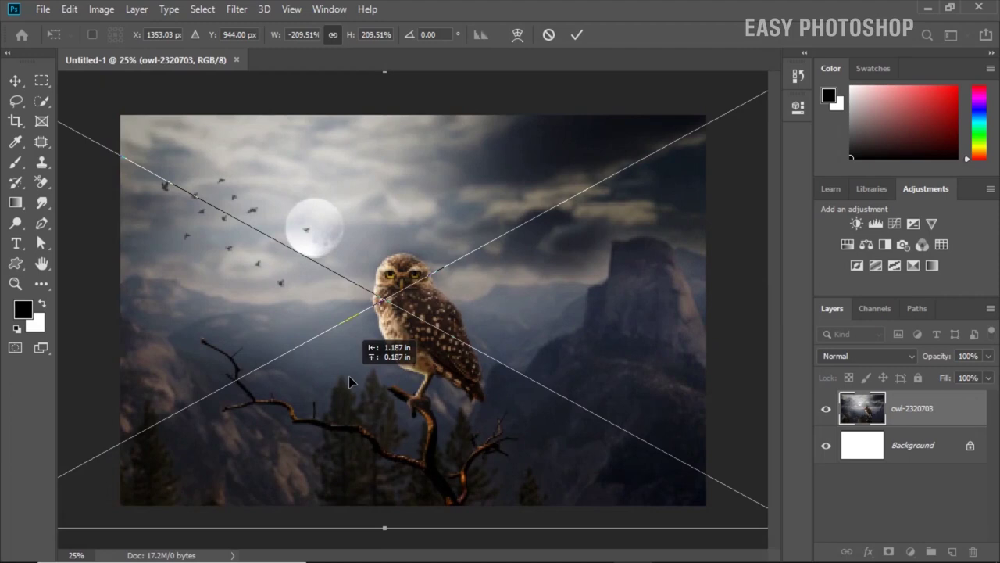
pyautogui.press('Return')
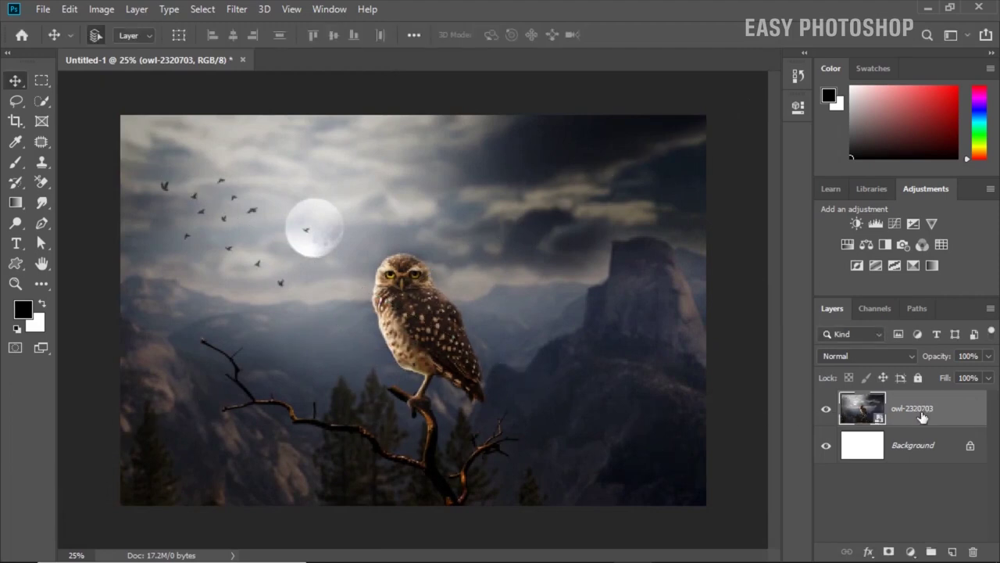
pyautogui.click(43, 9)
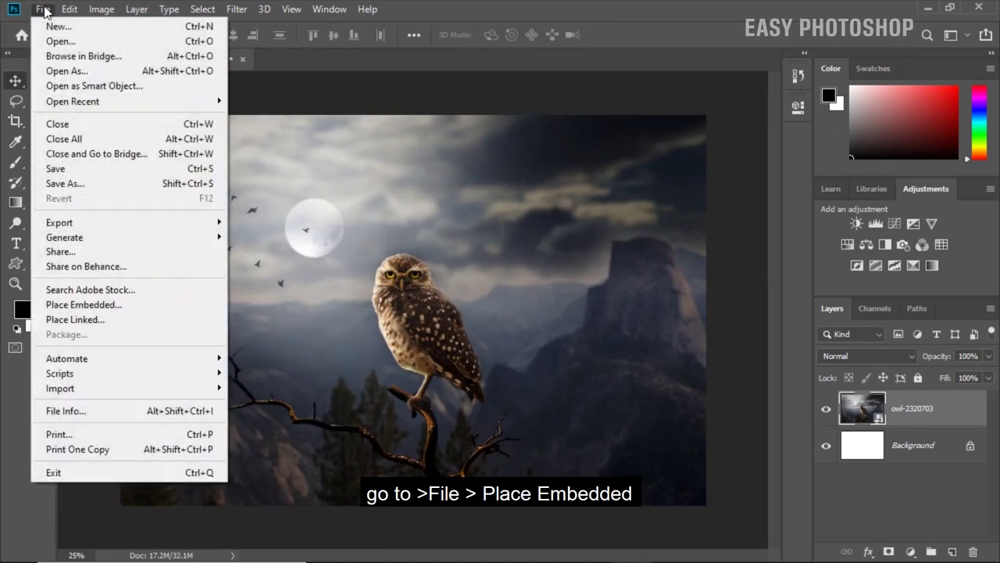
# - Place the starry night texture as an embedded layer above the owl
pyautogui.click(90, 305)
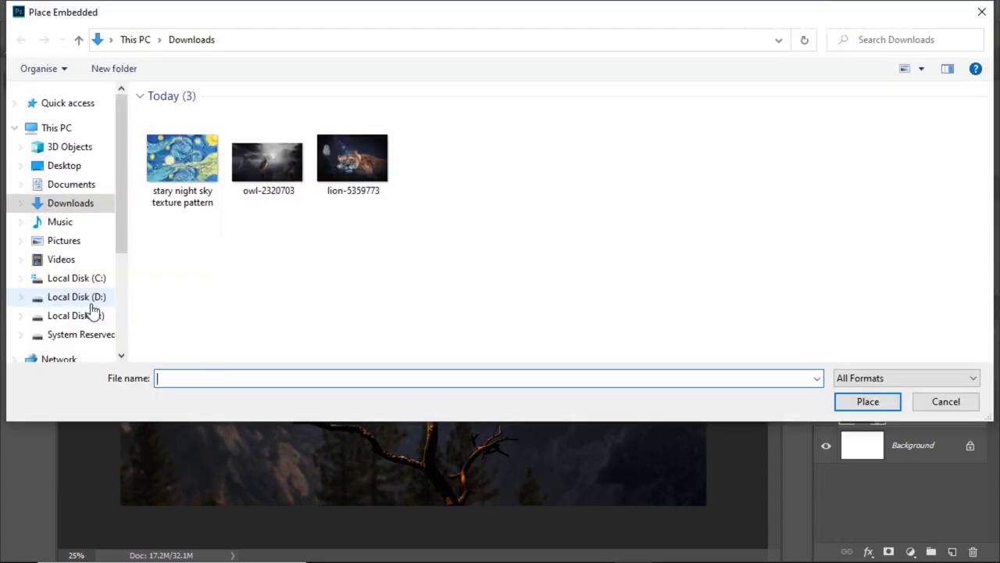
pyautogui.click(204, 184)
pyautogui.click(849, 401)
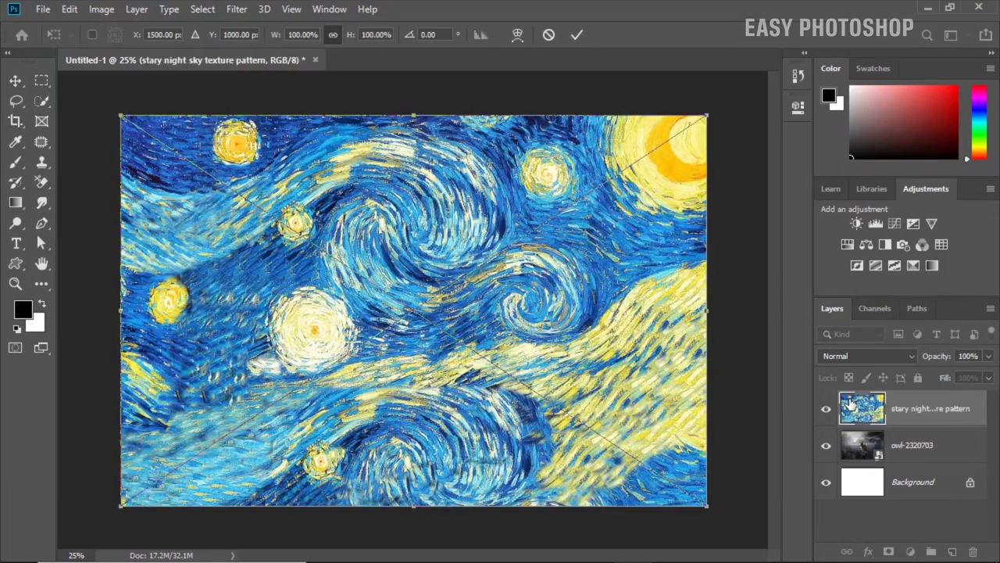
pyautogui.press('Return')
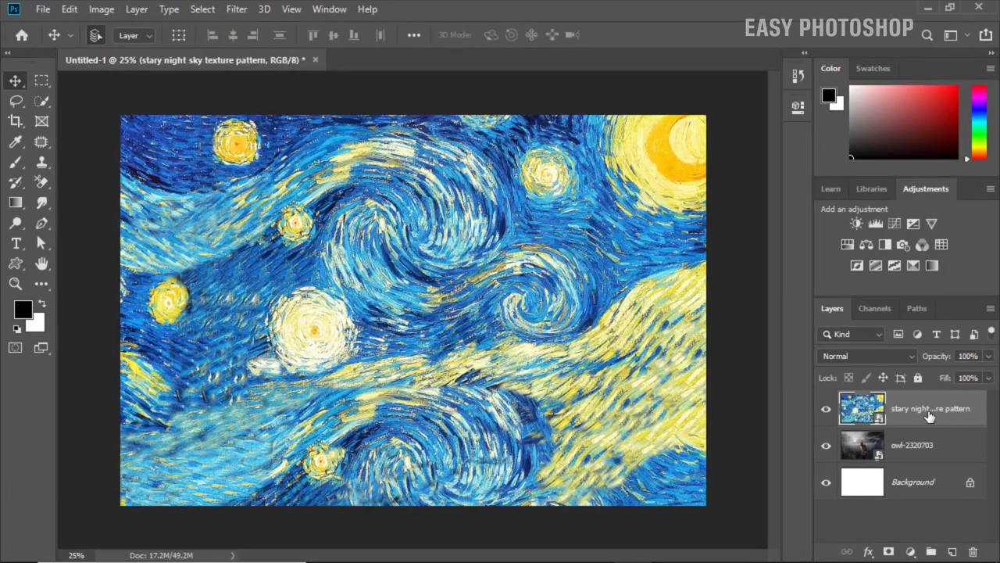
# - Set the texture layer to Overlay blend mode at 50% opacity
pyautogui.click(876, 355)
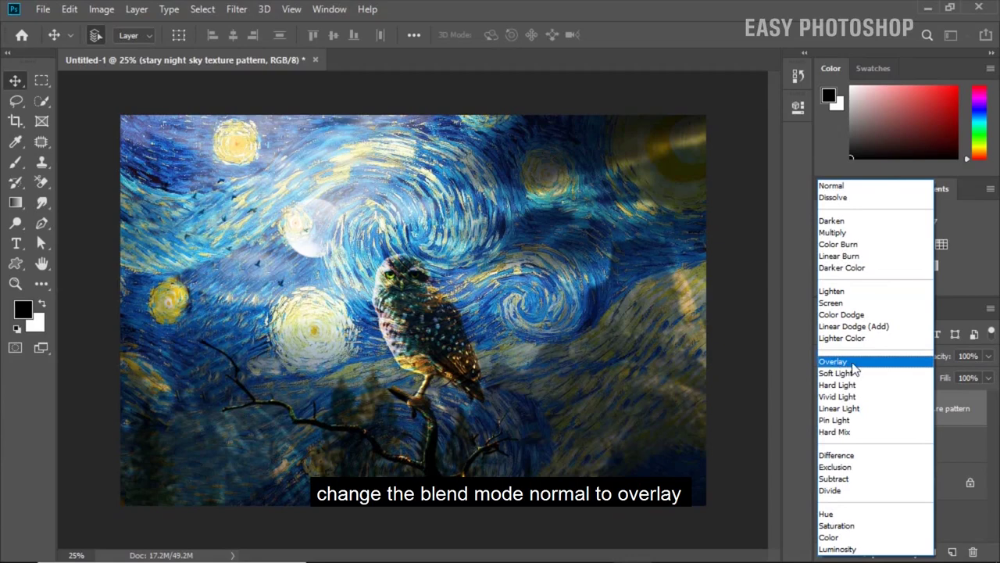
pyautogui.click(852, 364)
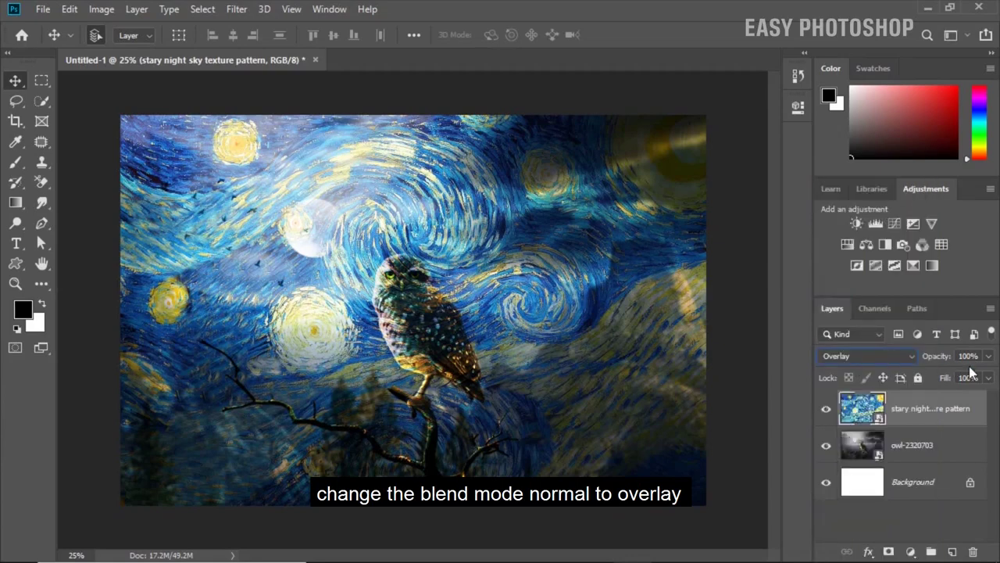
pyautogui.click(988, 356)
pyautogui.moveTo(976, 377); pyautogui.dragTo(955, 375)
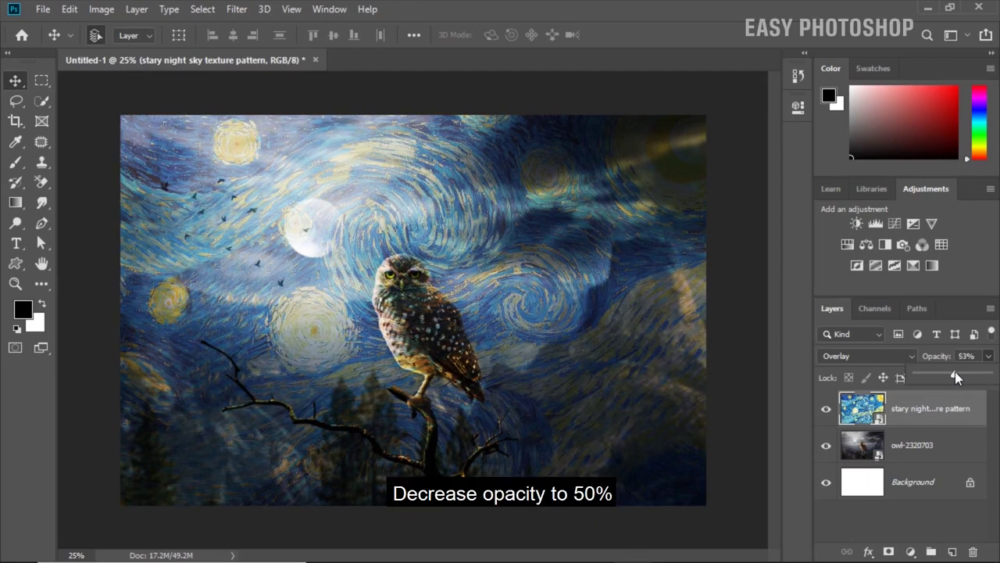
pyautogui.click(908, 552)
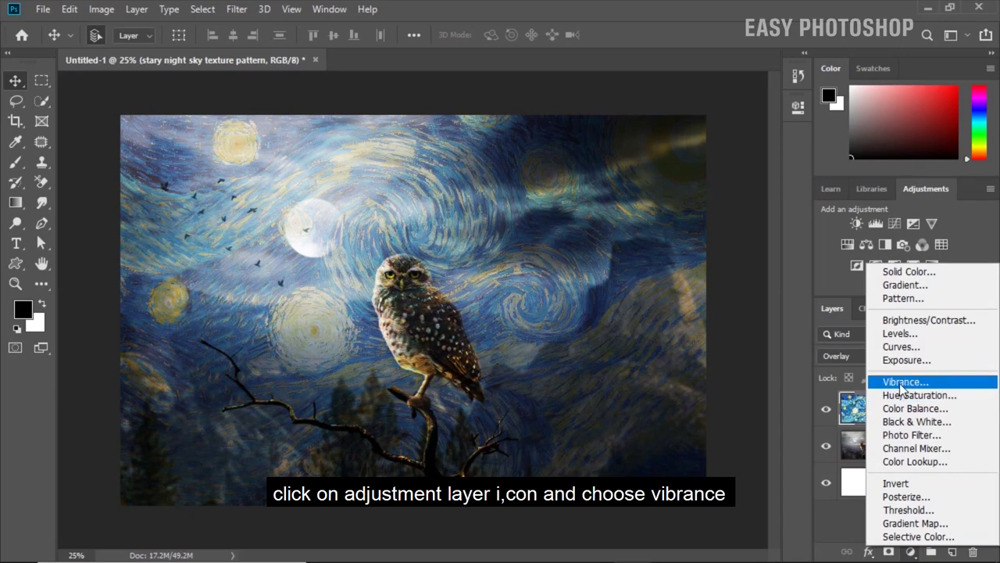
# - Add a Vibrance adjustment layer with Vibrance +40 and Saturation +21
pyautogui.click(902, 383)
pyautogui.moveTo(664, 167); pyautogui.dragTo(702, 166)
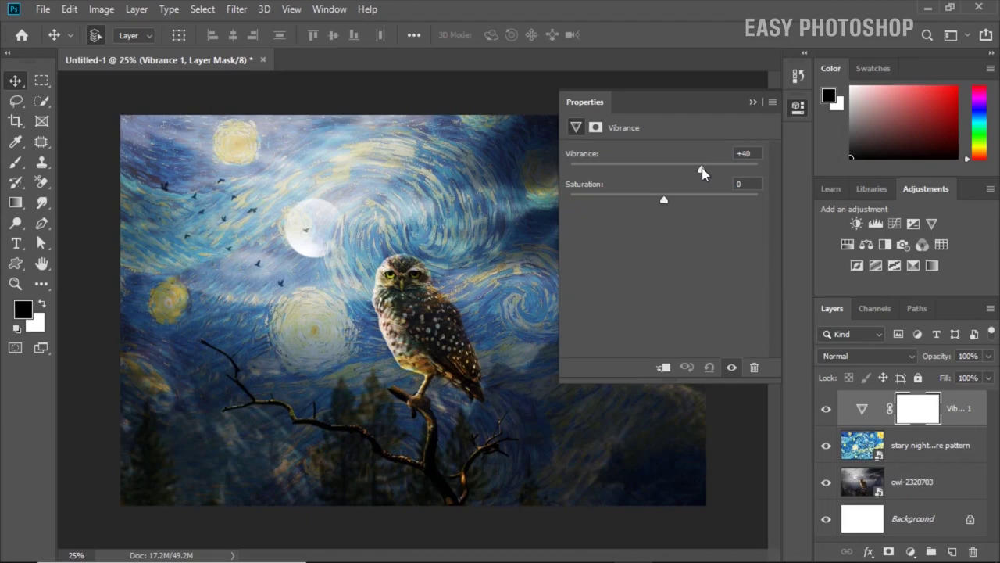
pyautogui.moveTo(665, 199); pyautogui.dragTo(680, 204)
pyautogui.click(754, 102)
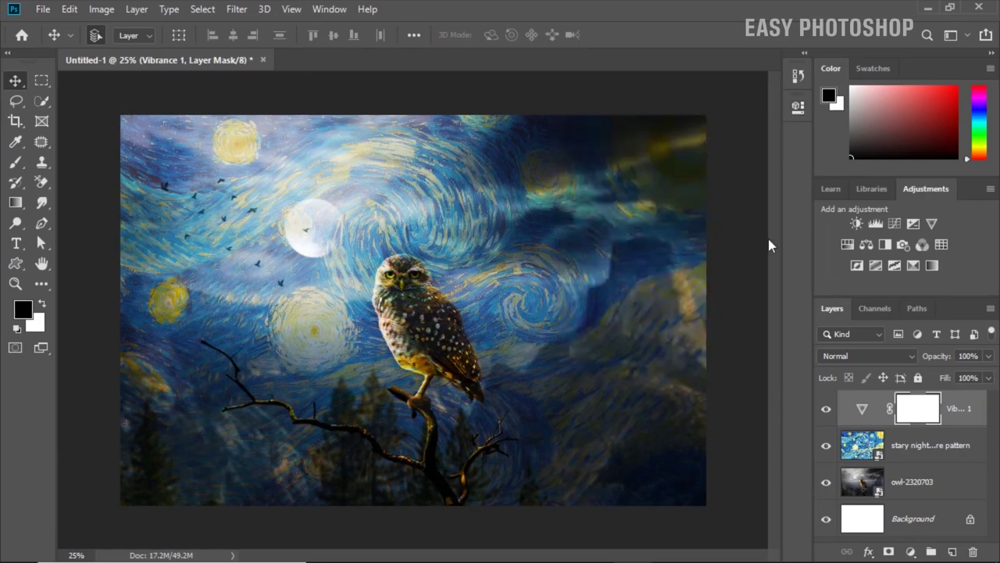
# - Add a Brightness/Contrast adjustment layer with Brightness 20
pyautogui.click(911, 551)
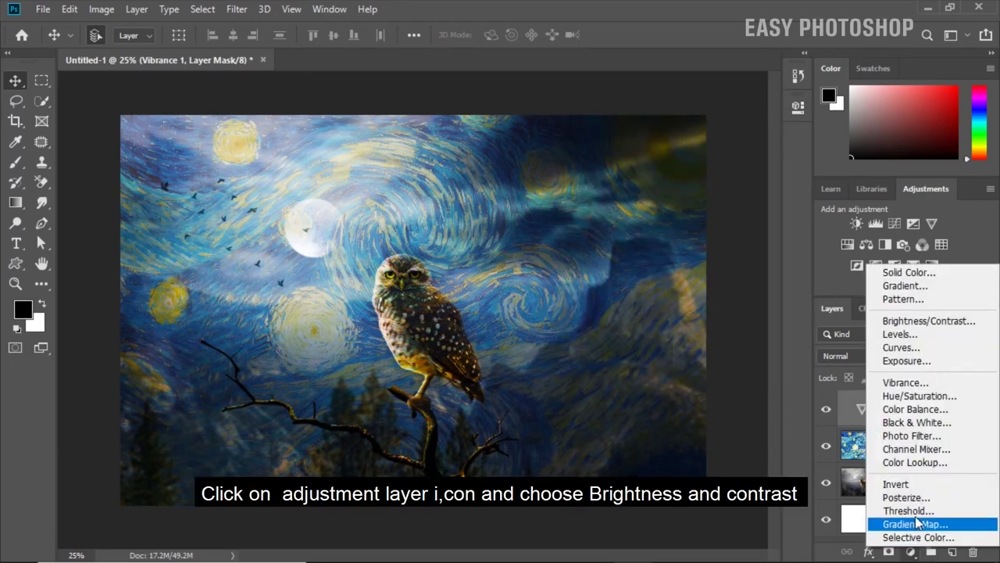
pyautogui.click(904, 321)
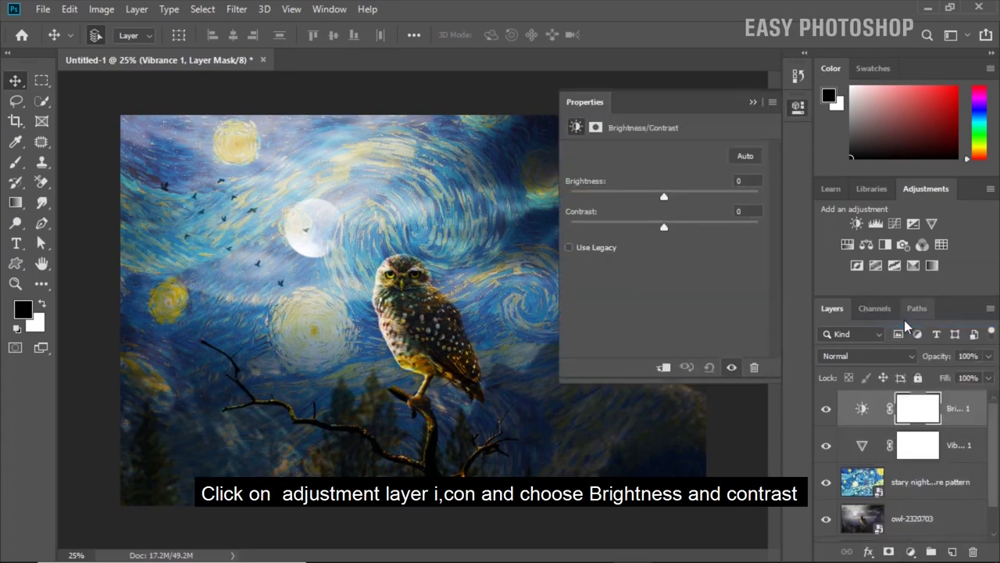
pyautogui.moveTo(668, 200); pyautogui.dragTo(681, 199)
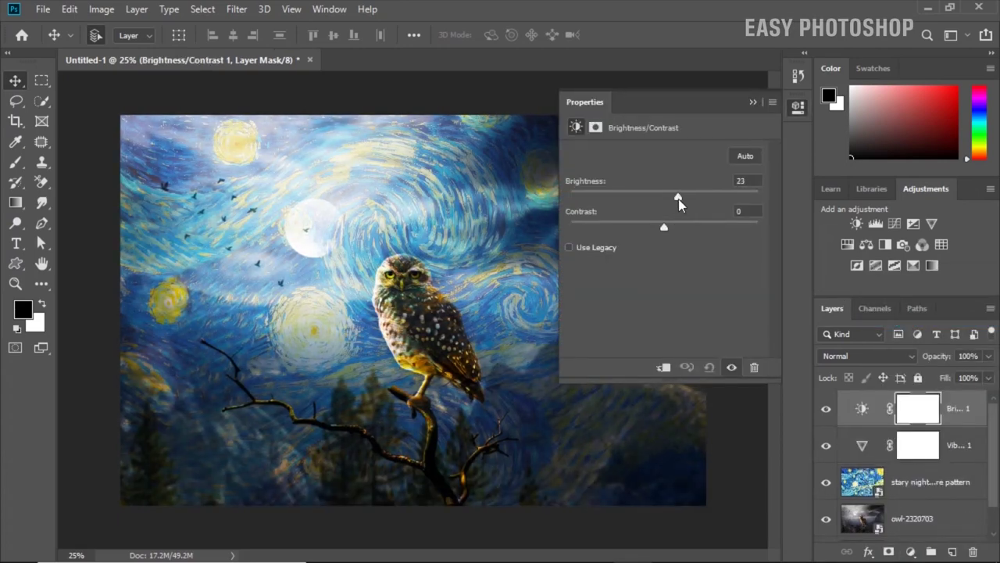
pyautogui.click(753, 103)
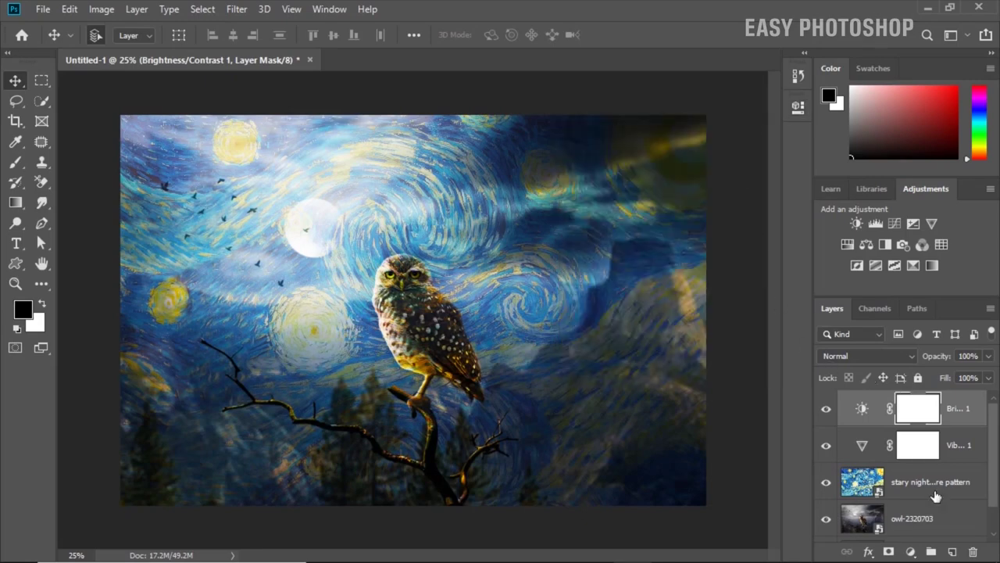
pyautogui.scroll(-1, 935, 497)
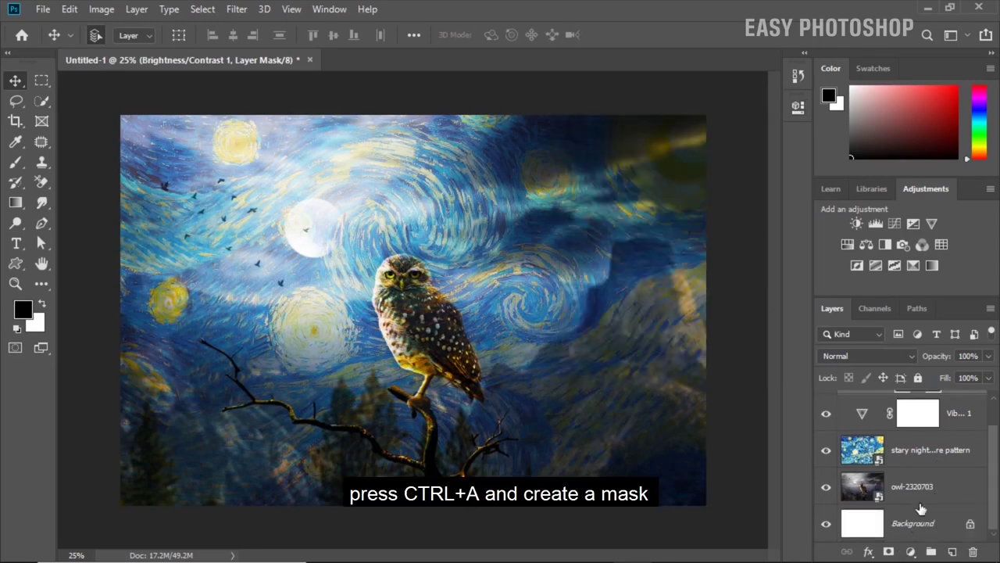
# - Select the whole canvas and add a white layer mask to the owl-2320703 layer
pyautogui.click(922, 504)
pyautogui.hotkey('ctrl', 'a')
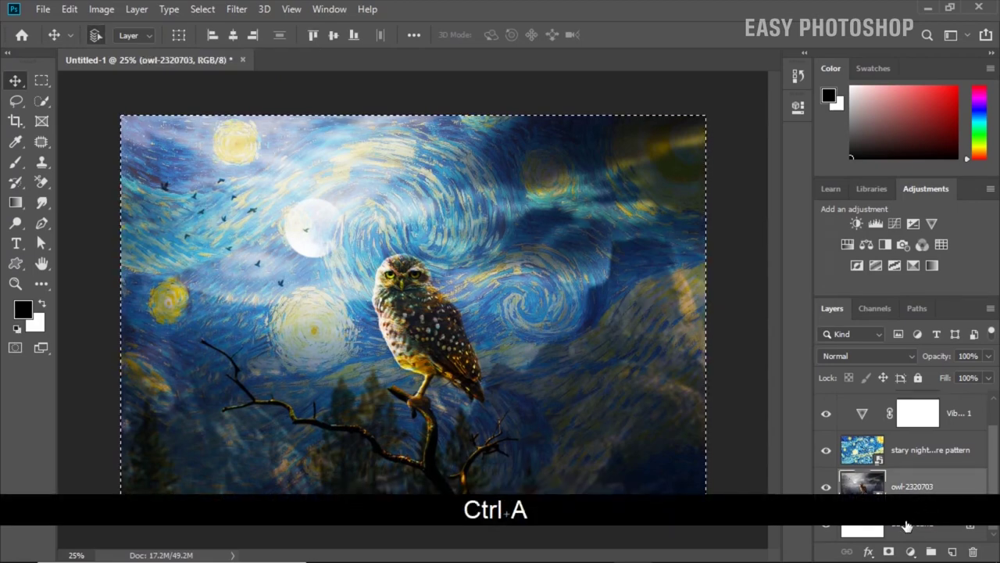
pyautogui.click(911, 530)
pyautogui.click(926, 494)
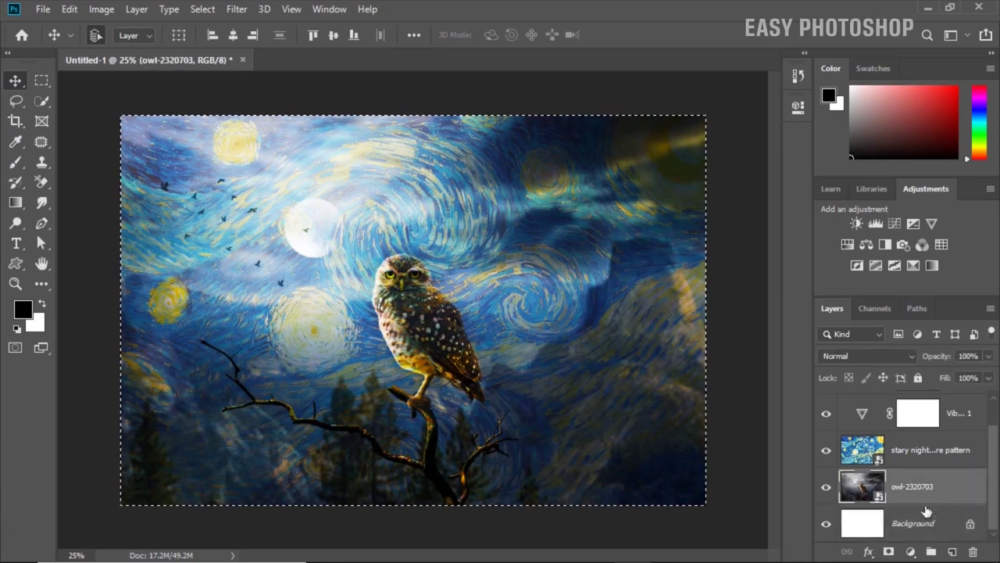
pyautogui.click(888, 551)
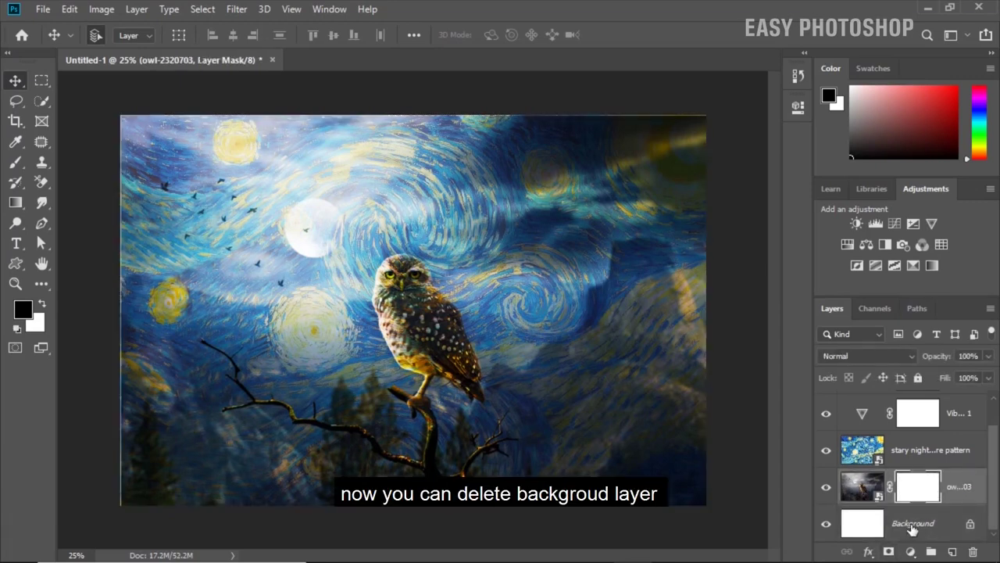
# - Delete the Background layer and select all layers from Brightness/Contrast down to the owl
pyautogui.click(913, 531)
pyautogui.click(975, 552)
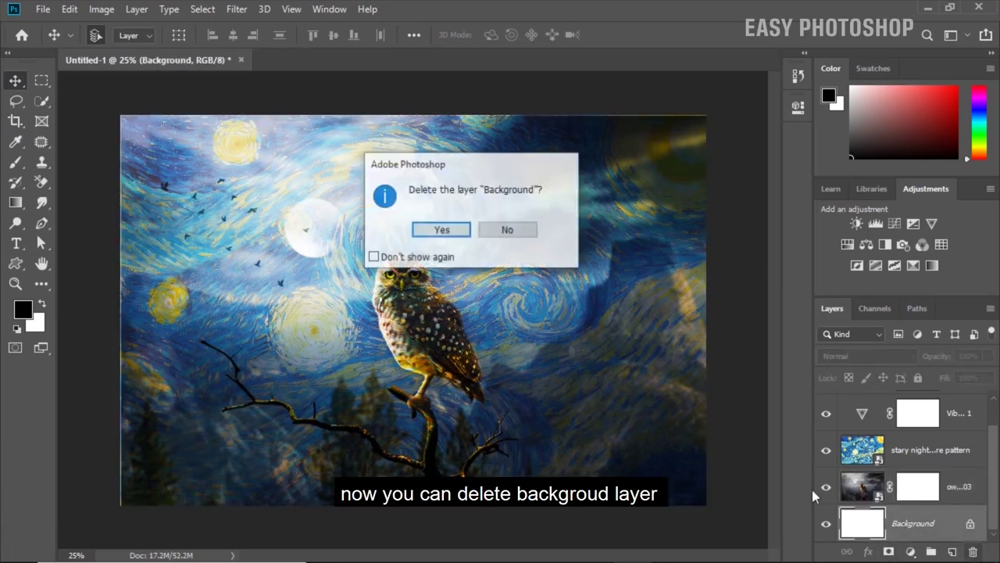
pyautogui.click(440, 232)
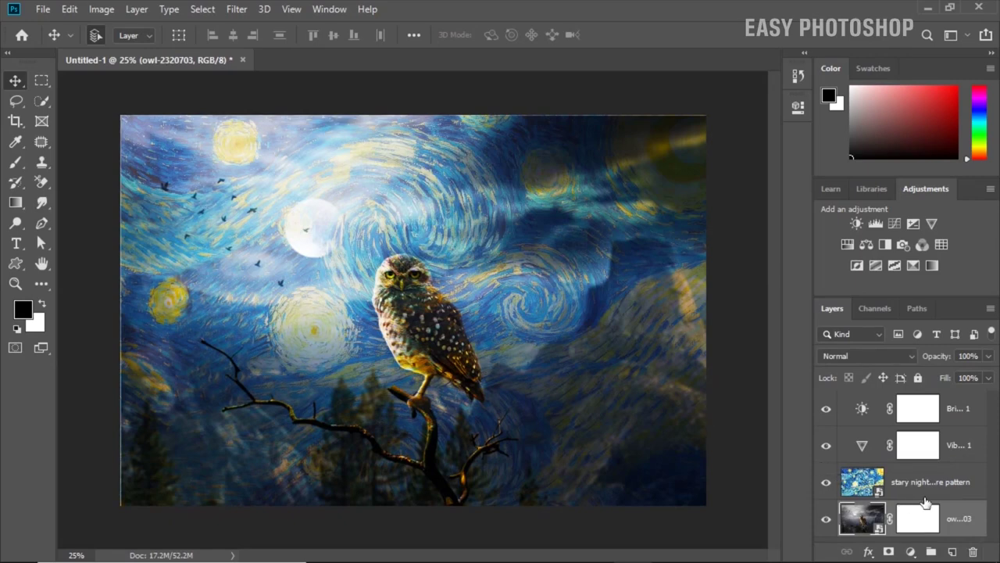
pyautogui.press('shift')
pyautogui.keyDown('shift'); pyautogui.click(960, 422); pyautogui.keyUp('shift')
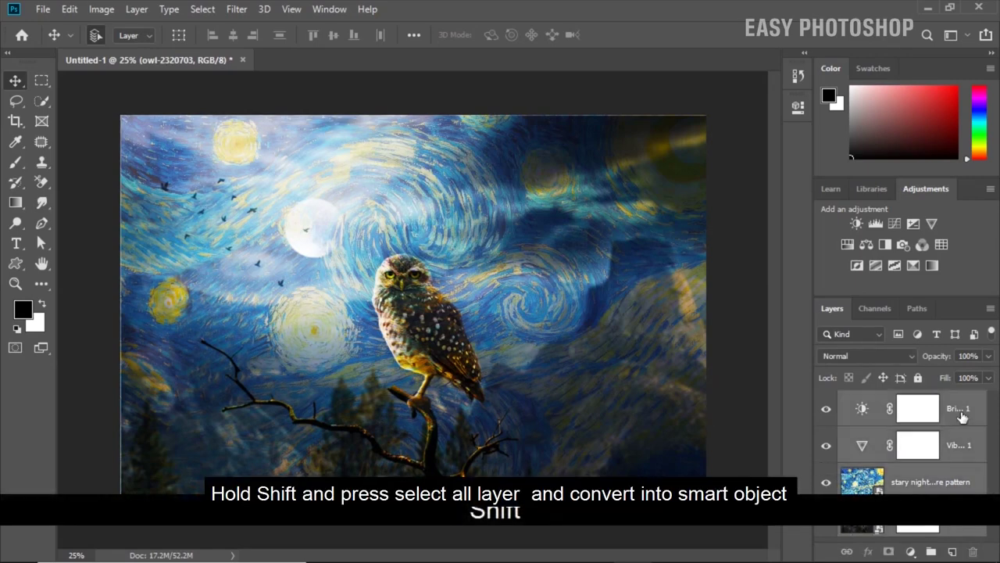
# - Convert the four selected layers into one smart object, inspect its .psb contents, then close it
pyautogui.rightClick(920, 474)
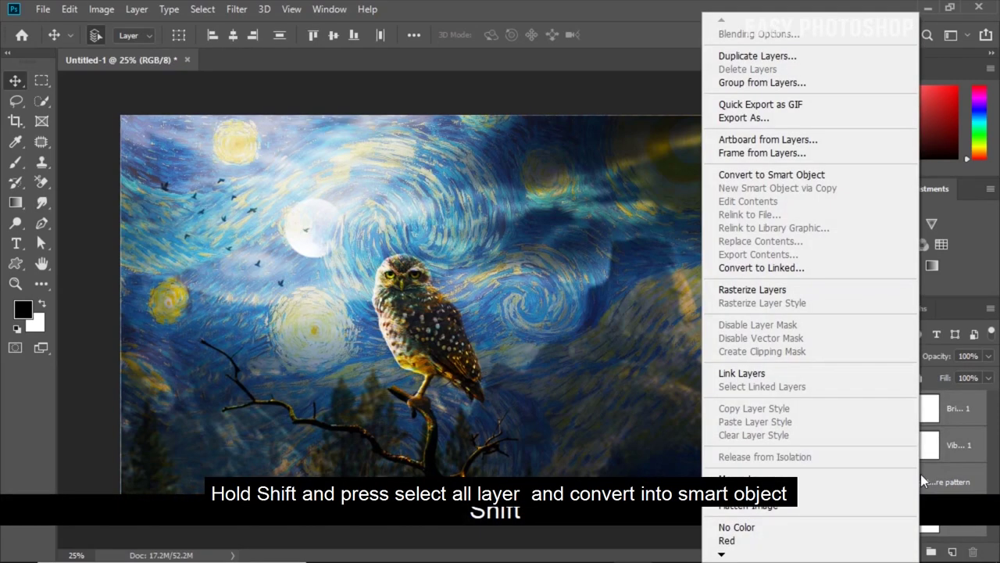
pyautogui.click(762, 175)
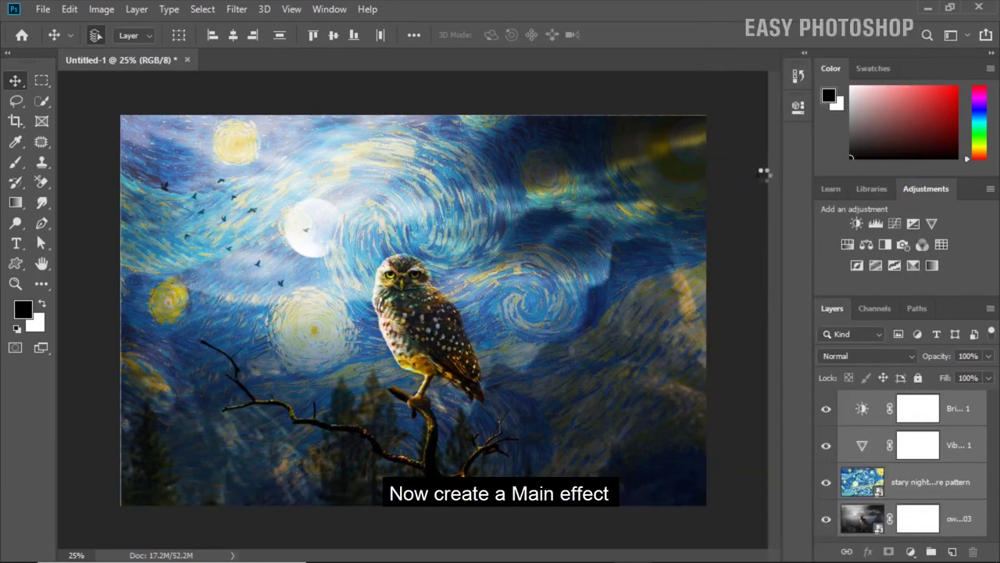
pyautogui.doubleClick(881, 423)
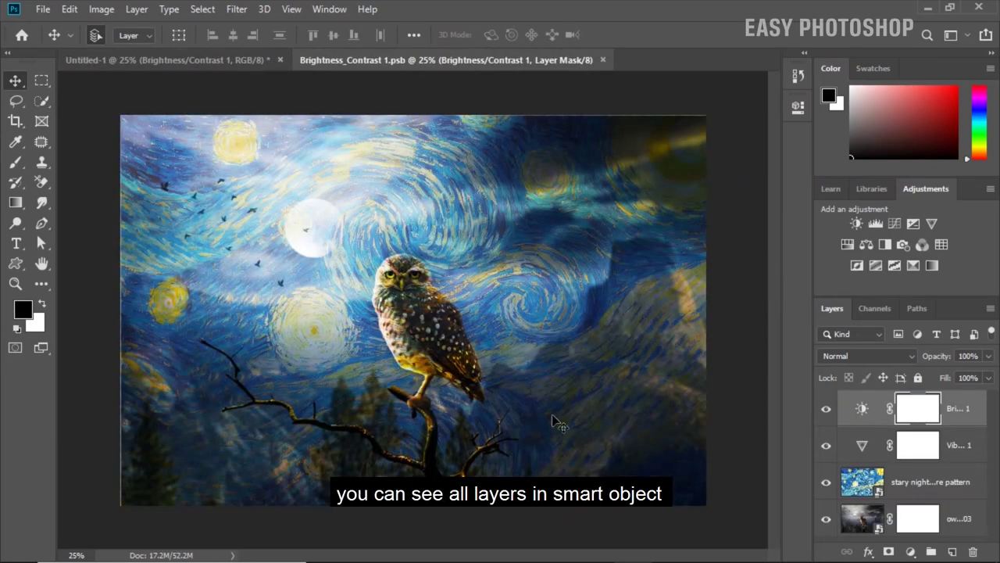
pyautogui.click(217, 62)
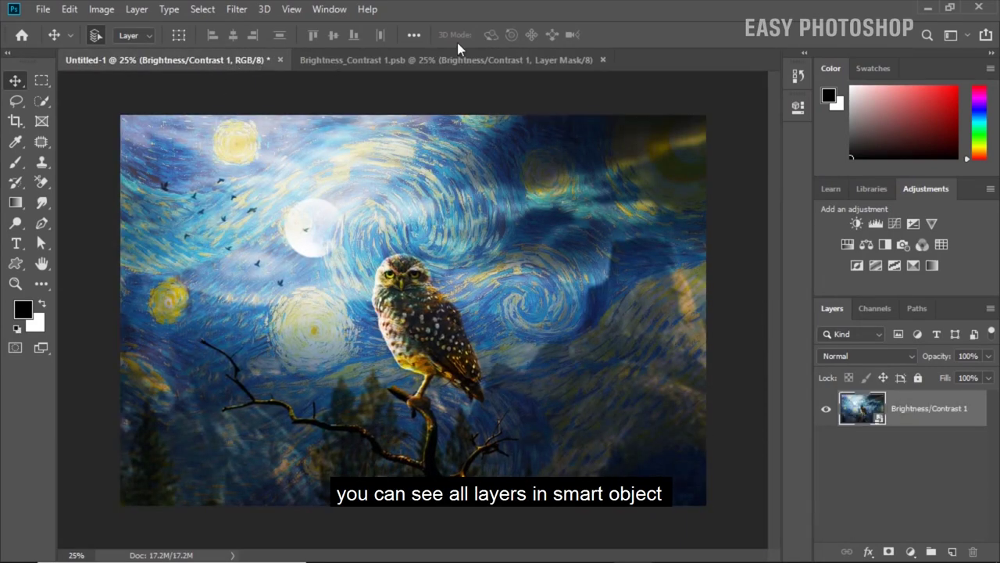
pyautogui.click(602, 59)
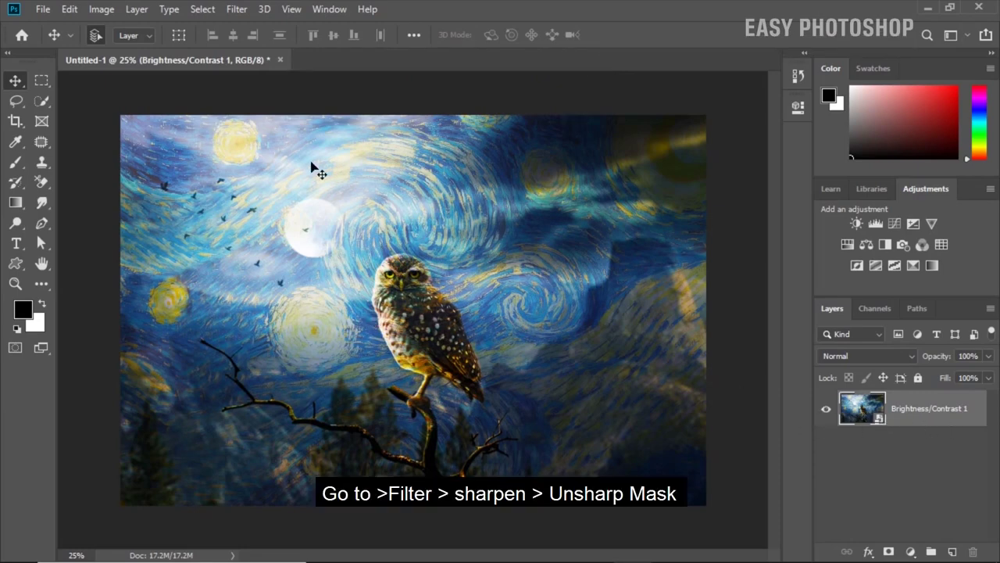
# - Apply an Unsharp Mask smart filter with Amount 60% and Radius 20 px
pyautogui.click(244, 11)
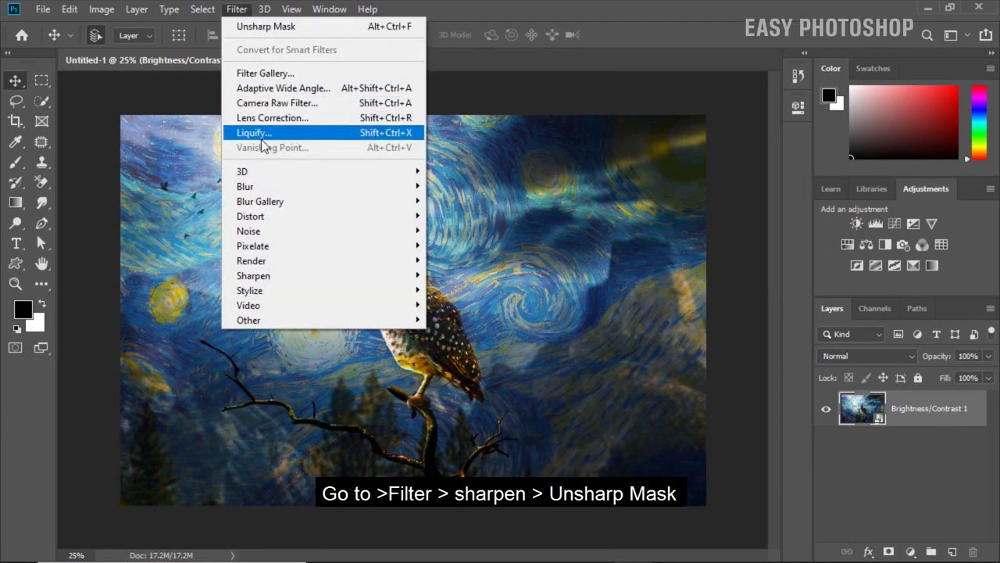
pyautogui.moveTo(253, 275)
pyautogui.click(494, 349)
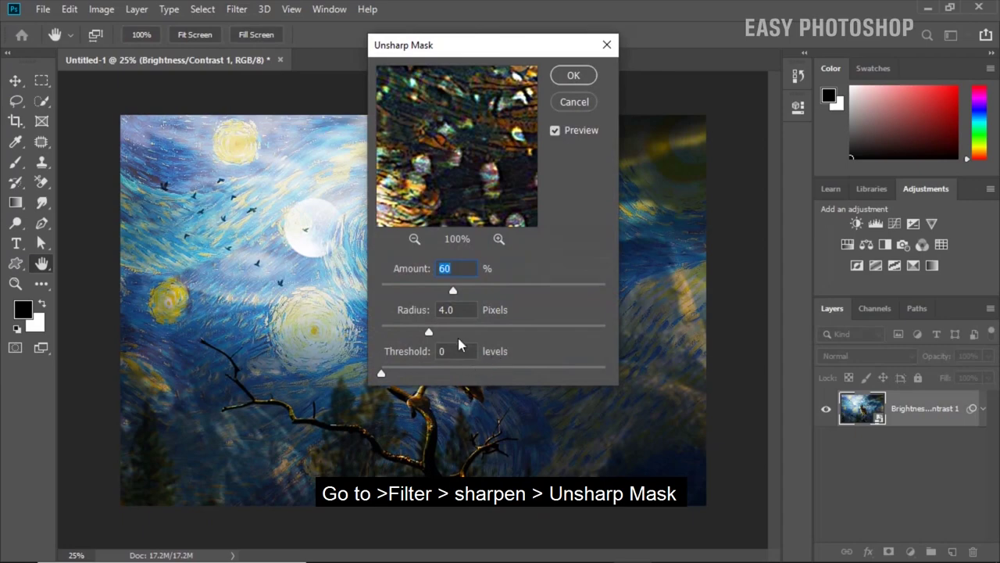
pyautogui.moveTo(433, 328); pyautogui.dragTo(481, 336)
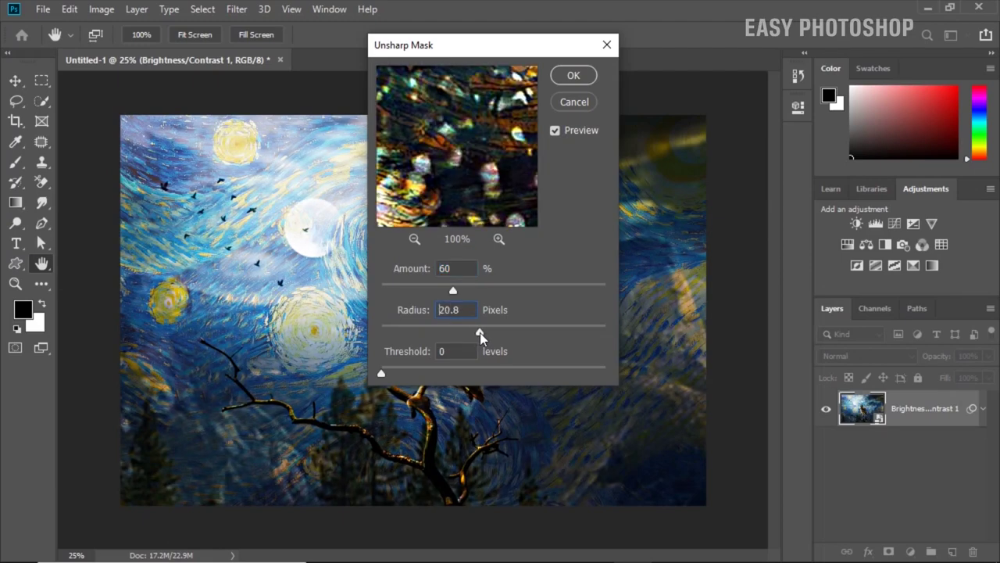
pyautogui.click(471, 307)
pyautogui.click(574, 75)
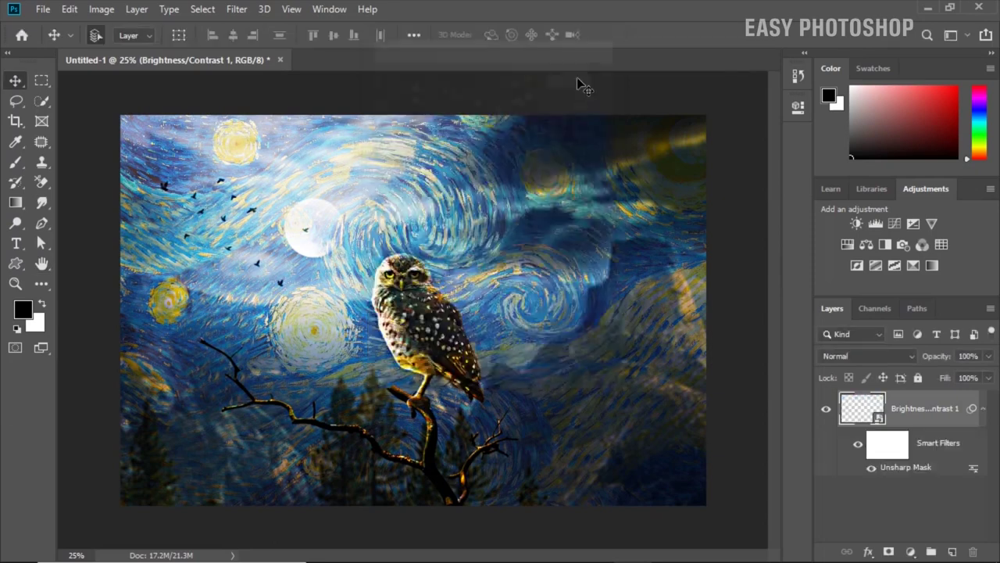
pyautogui.click(244, 13)
pyautogui.moveTo(248, 231)
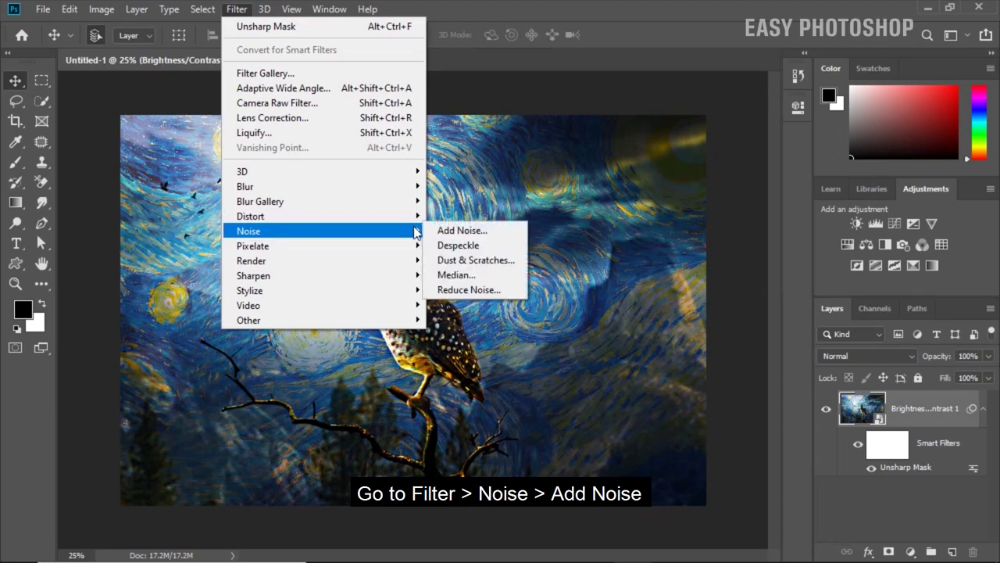
# - Add a 15% Uniform Add Noise smart filter
pyautogui.click(467, 230)
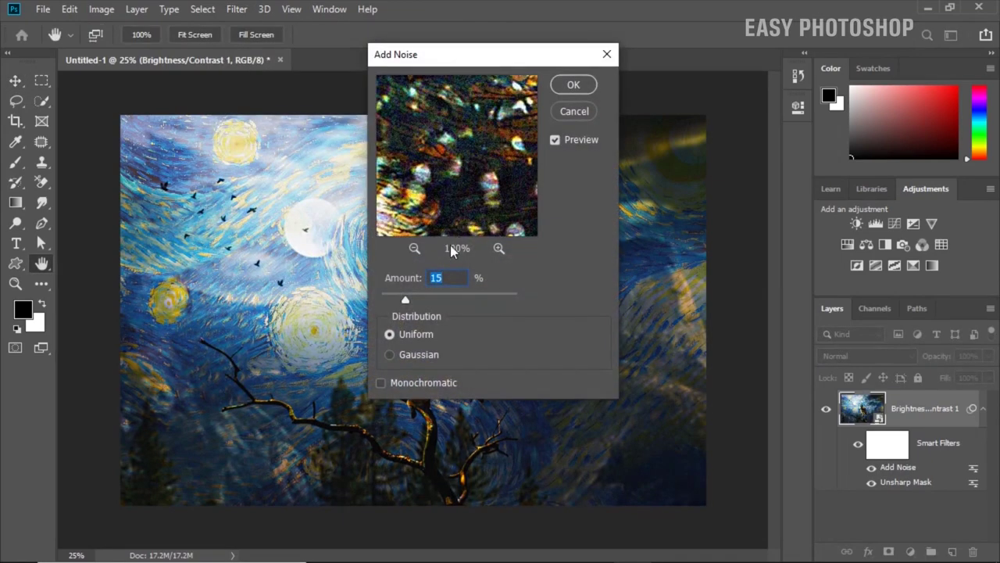
pyautogui.click(422, 278)
pyautogui.click(574, 85)
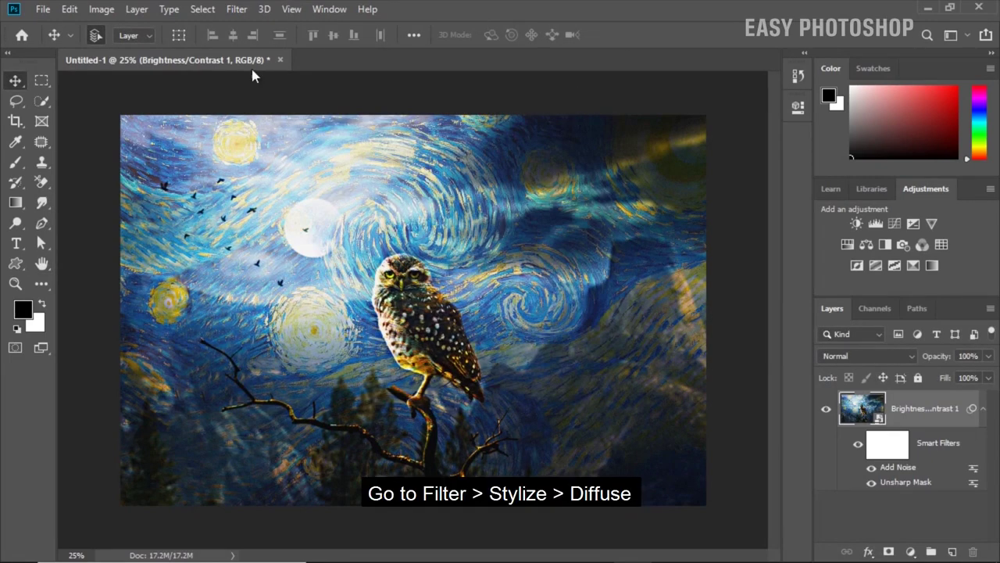
# - Add a Diffuse smart filter in Anisotropic mode
pyautogui.click(236, 9)
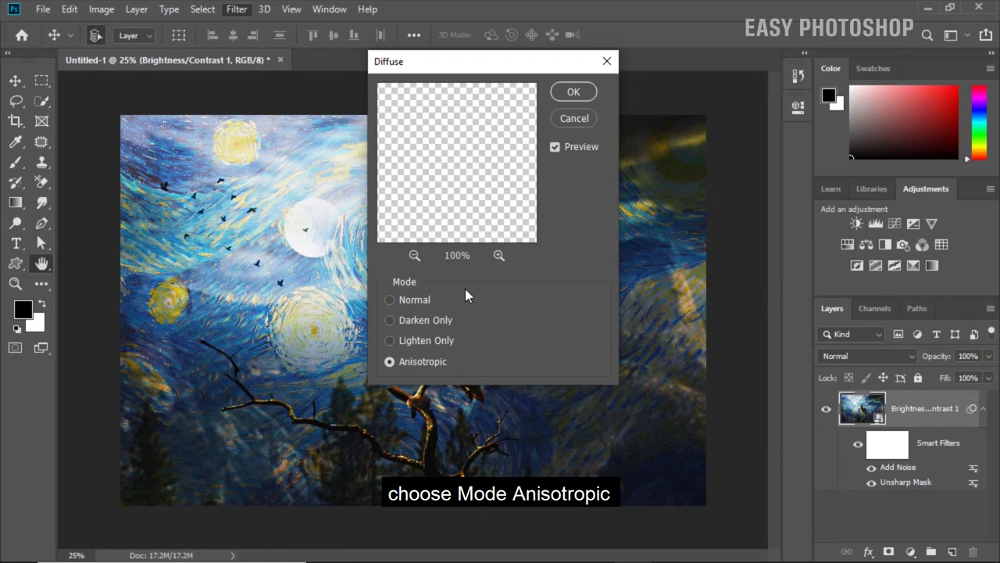
pyautogui.click(414, 255)
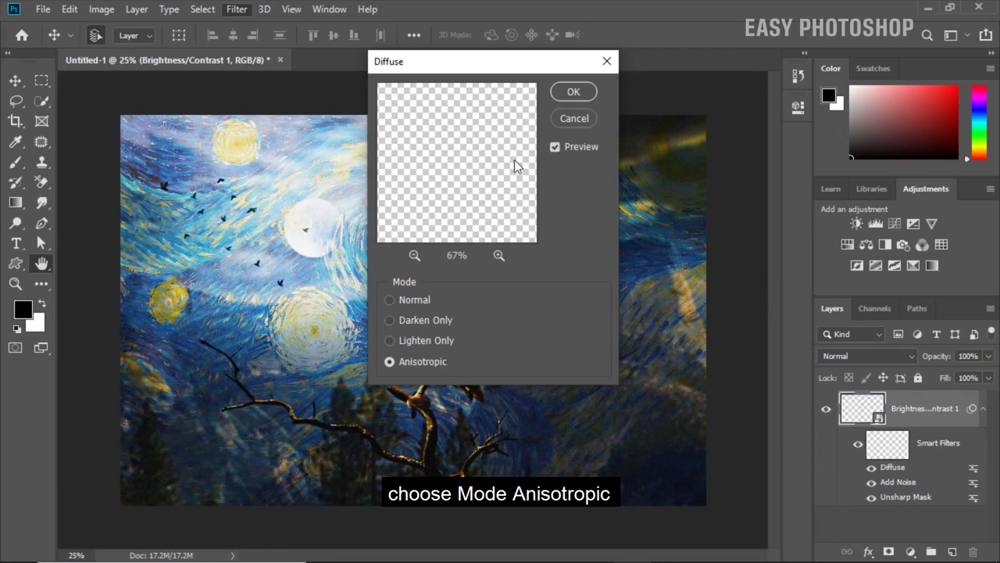
pyautogui.click(574, 92)
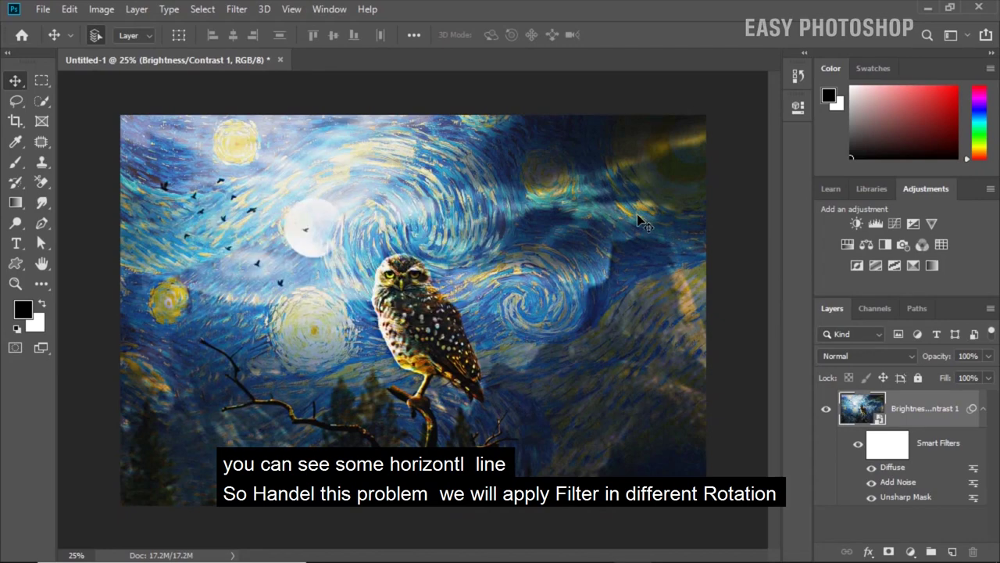
pyautogui.click(100, 9)
pyautogui.moveTo(130, 156)
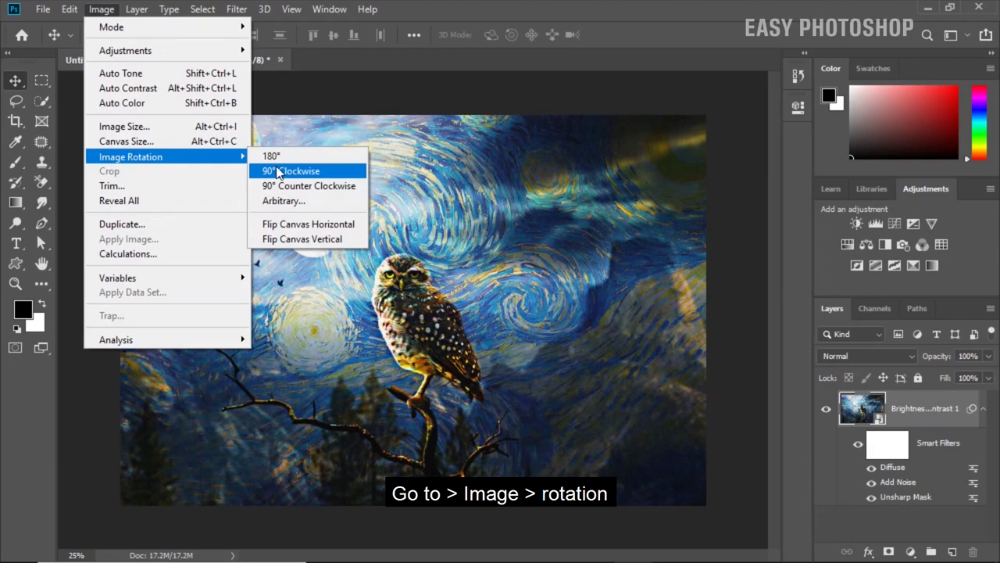
# - Rotate the canvas 90° clockwise and apply a second Anisotropic Diffuse filter
pyautogui.click(291, 170)
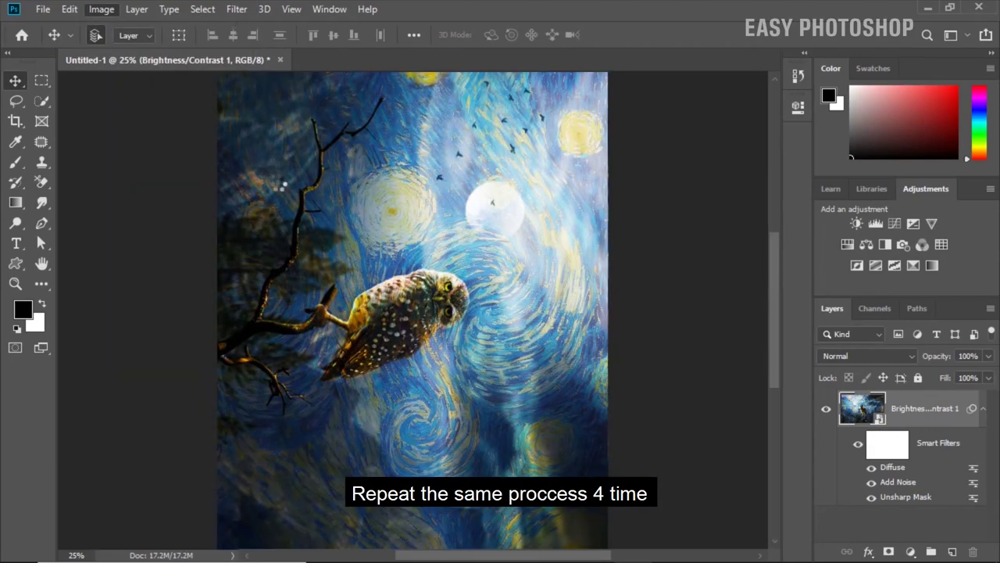
pyautogui.click(237, 10)
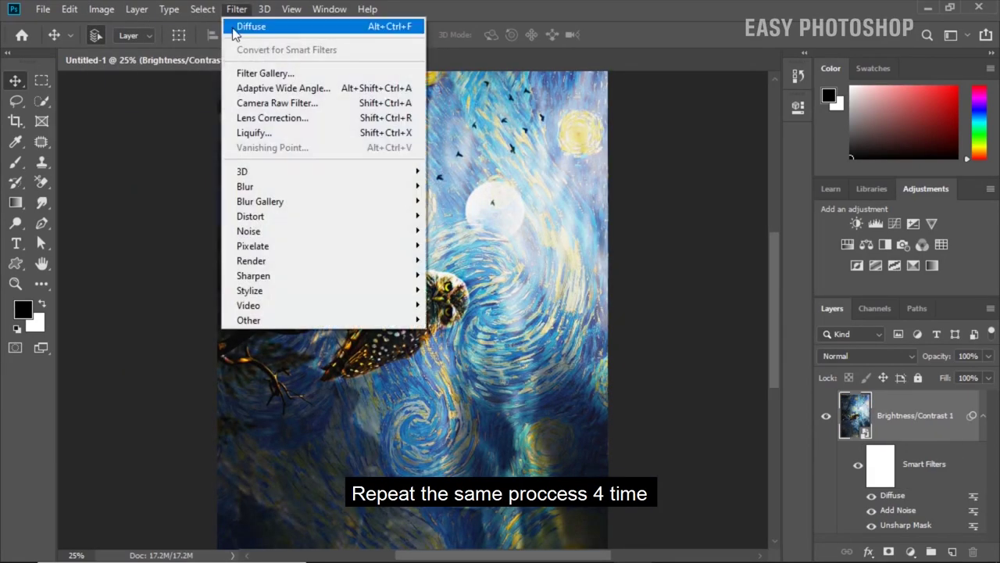
pyautogui.click(239, 32)
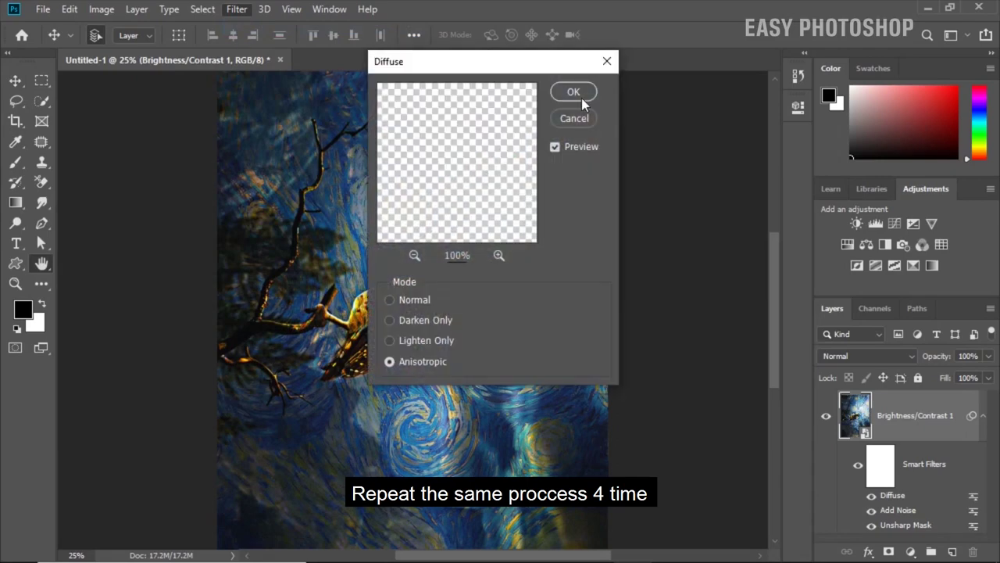
pyautogui.click(576, 92)
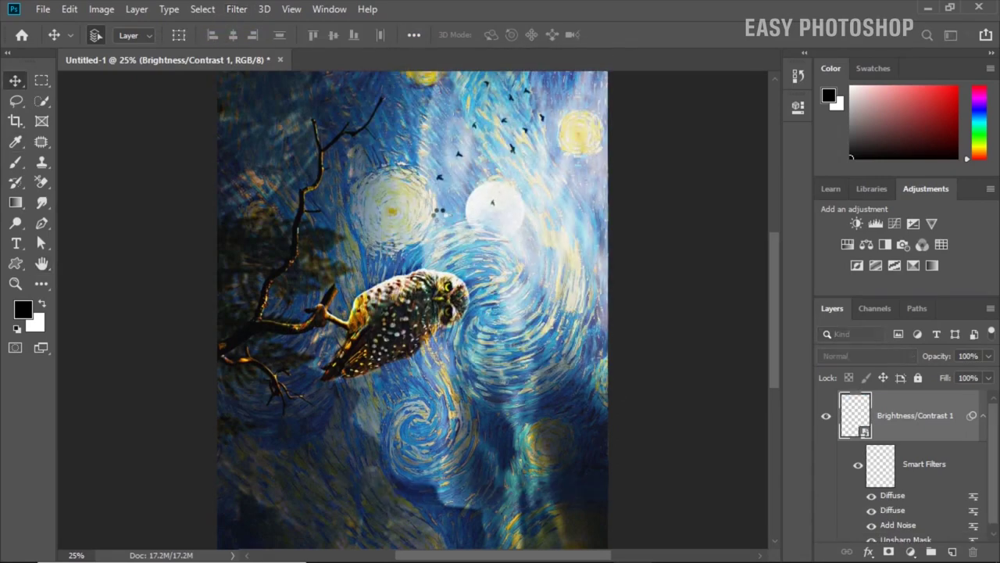
# - Rotate the canvas another 90° clockwise and apply a third Diffuse filter
pyautogui.click(104, 15)
pyautogui.moveTo(131, 157)
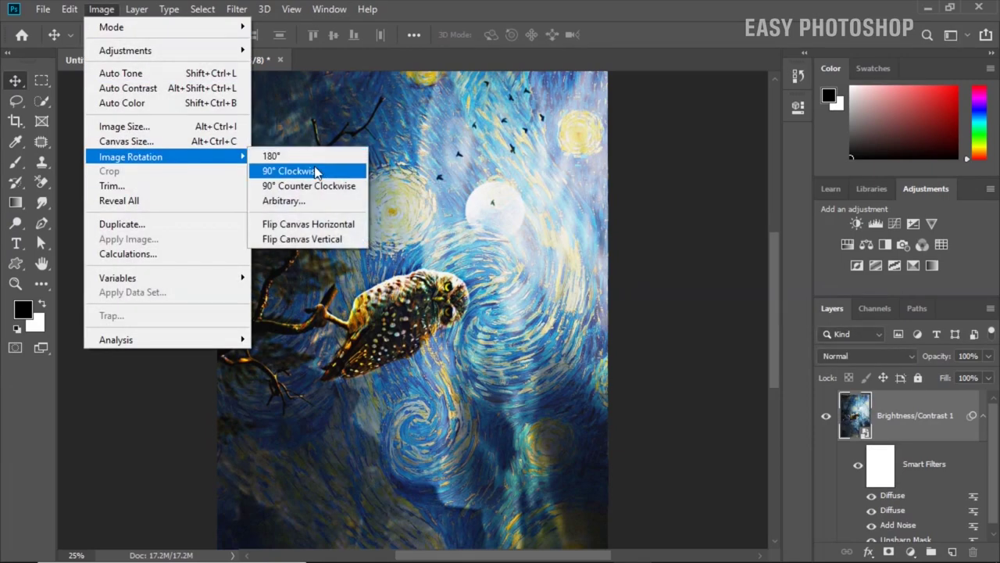
pyautogui.click(317, 172)
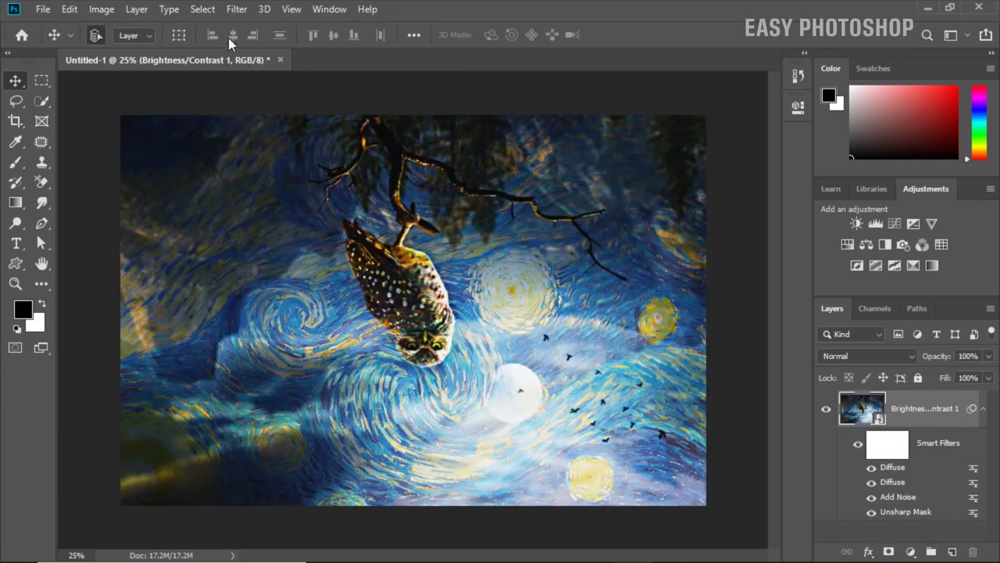
pyautogui.click(240, 14)
pyautogui.click(251, 28)
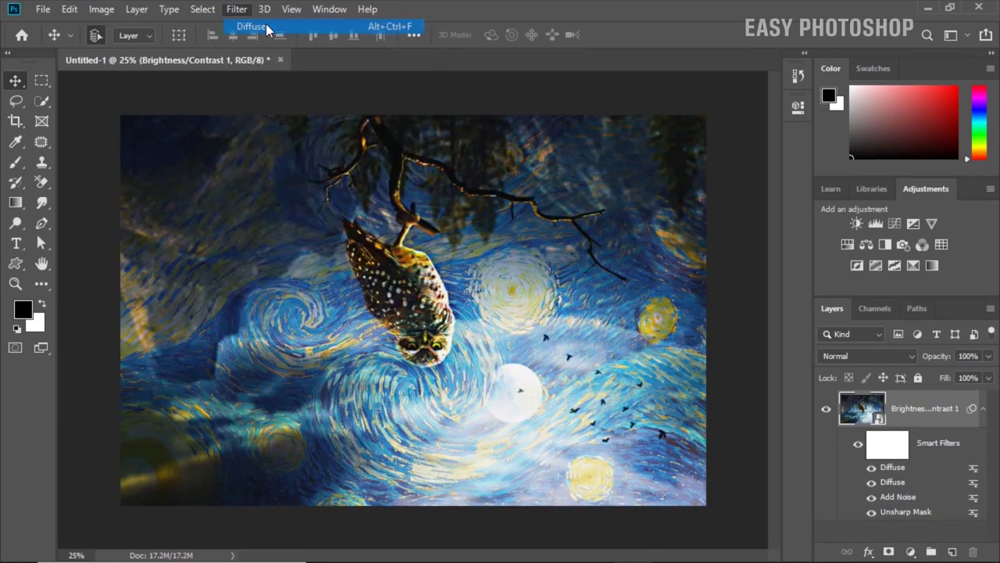
pyautogui.click(572, 91)
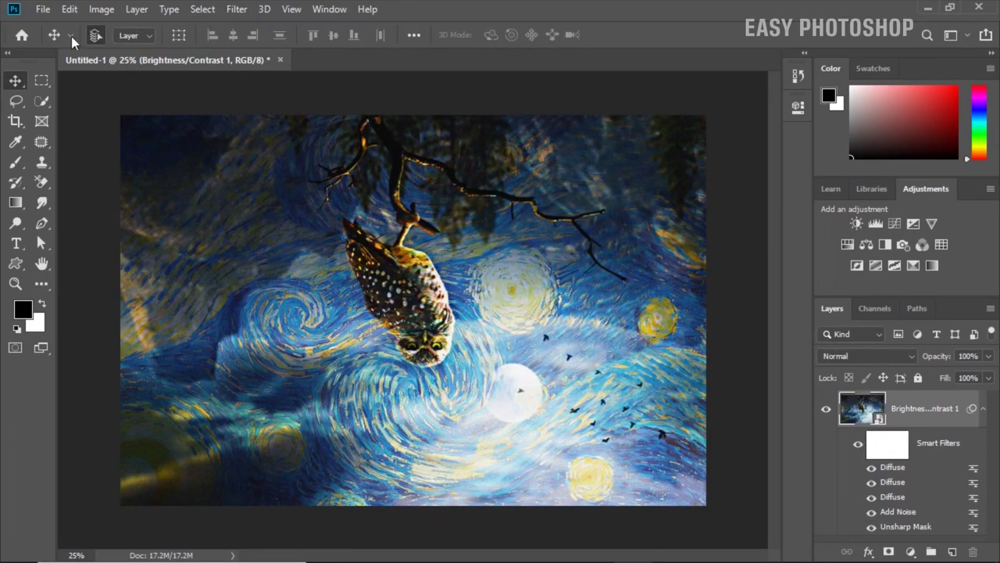
pyautogui.click(100, 10)
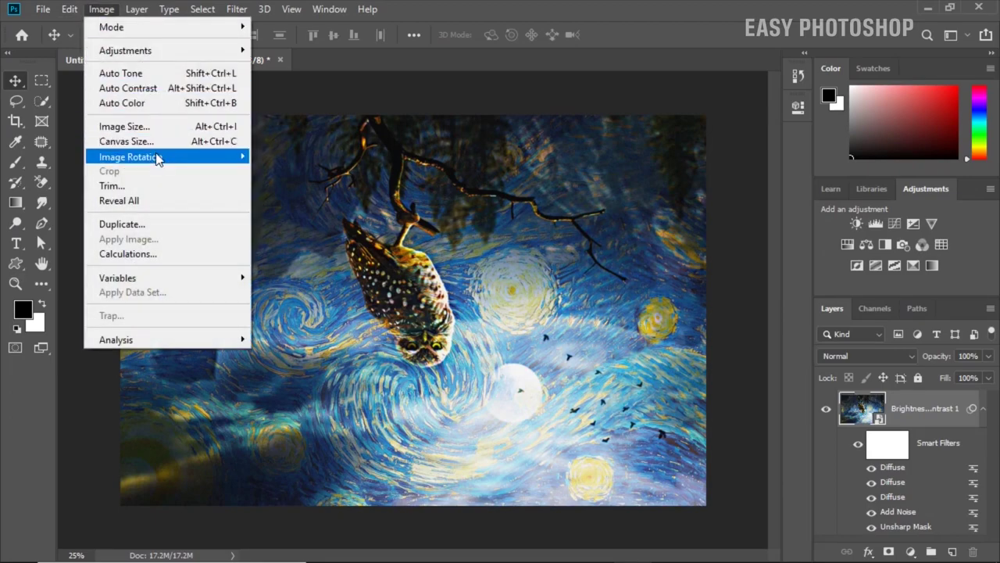
# - Rotate the canvas 90° clockwise again and add a fourth Anisotropic Diffuse pass
pyautogui.click(303, 172)
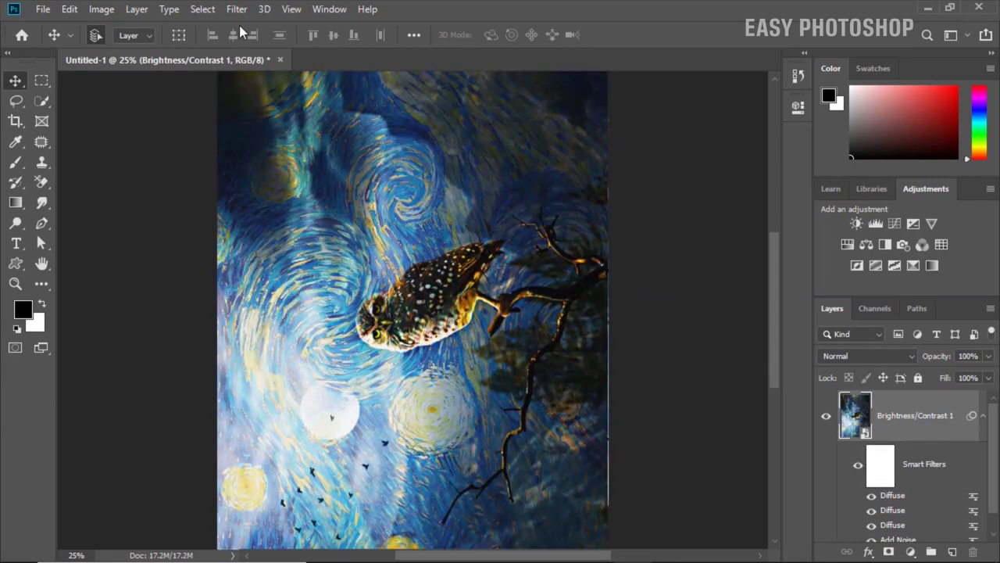
pyautogui.click(244, 9)
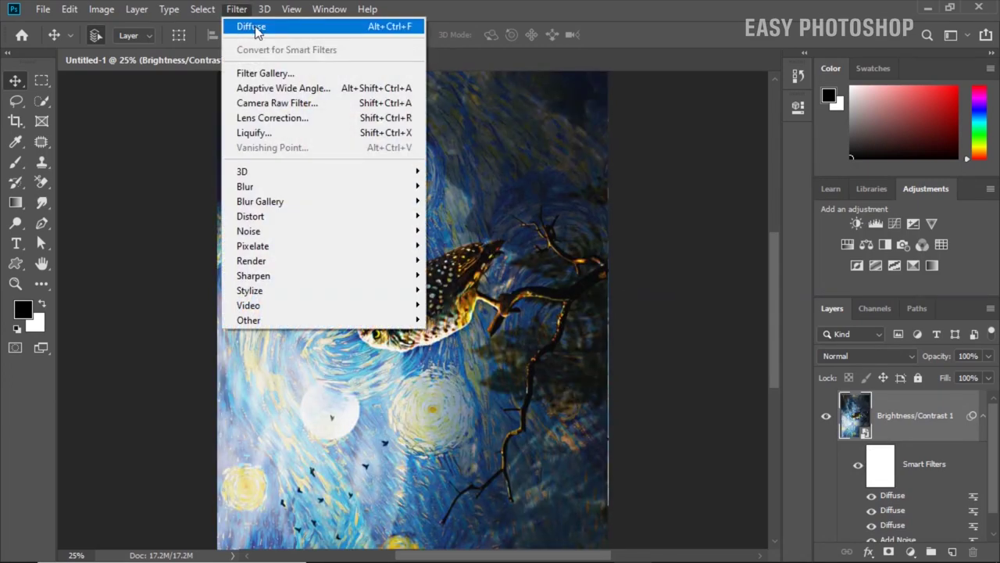
pyautogui.click(253, 26)
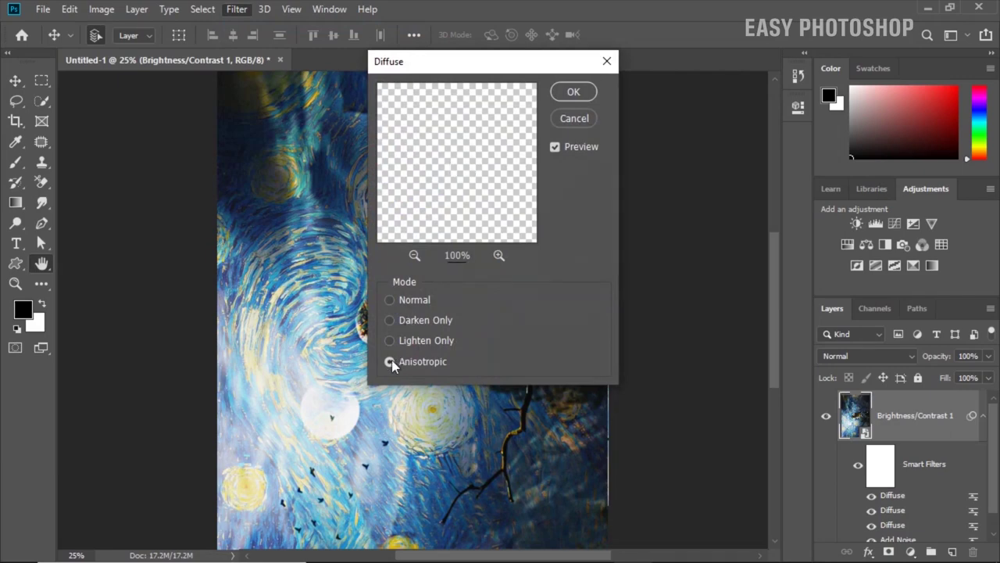
pyautogui.click(571, 92)
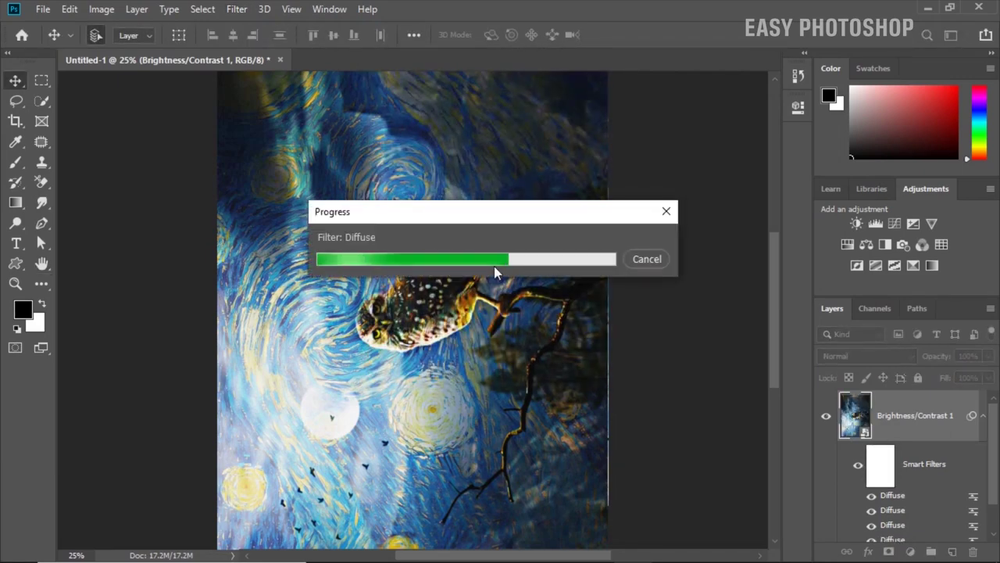
# - Rotate 90° clockwise so the owl stands upright, then add a fifth Diffuse pass
pyautogui.click(101, 8)
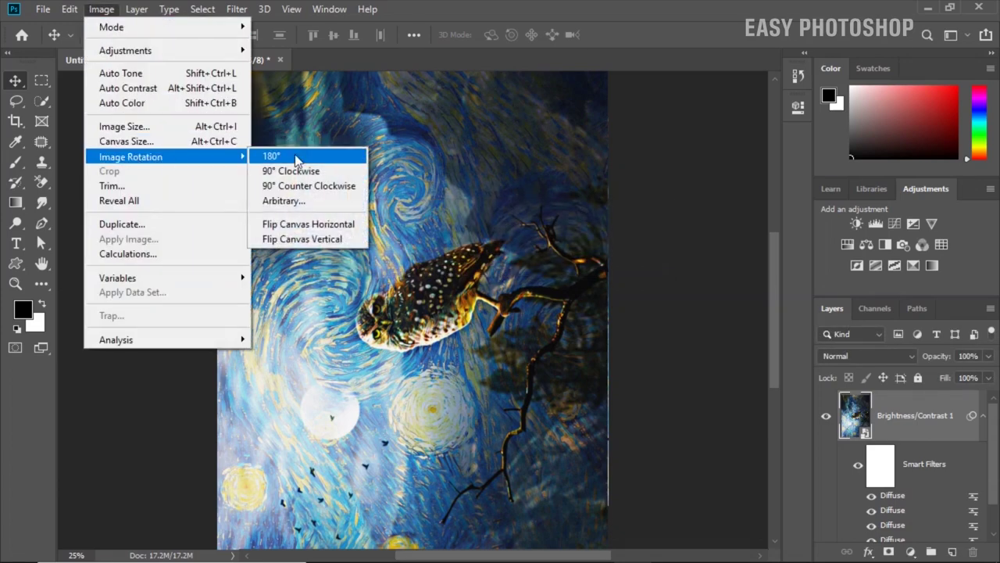
pyautogui.click(292, 170)
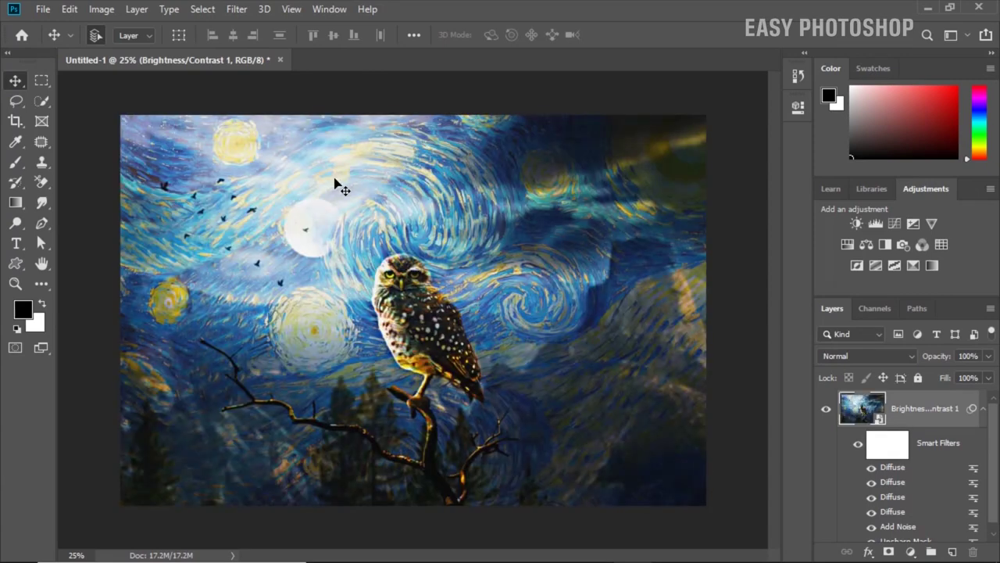
pyautogui.click(236, 9)
pyautogui.click(256, 27)
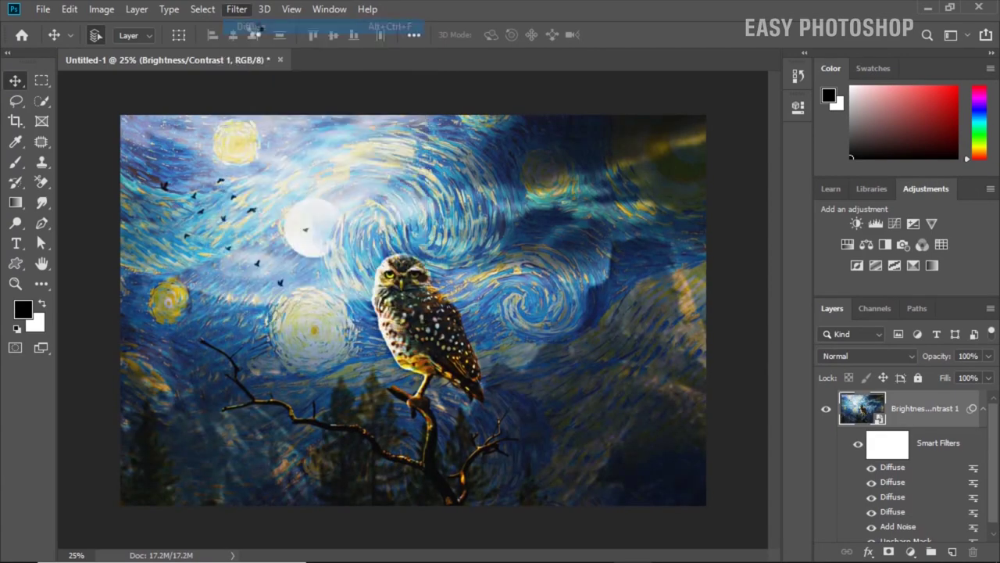
pyautogui.click(574, 91)
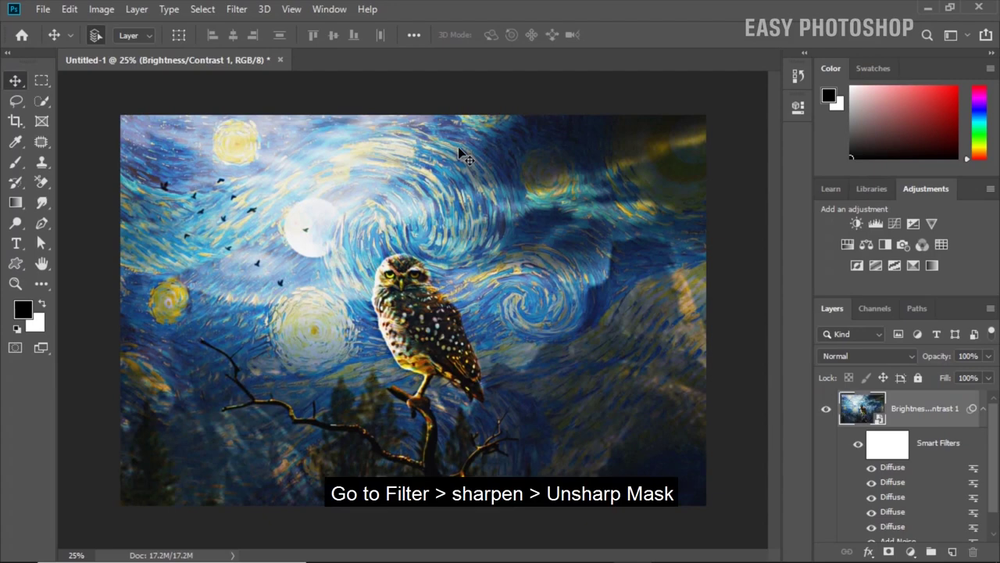
# - Sharpen the owl painting with an Unsharp Mask smart filter: Amount 60%, Radius 4 px, Threshold 0
pyautogui.click(236, 9)
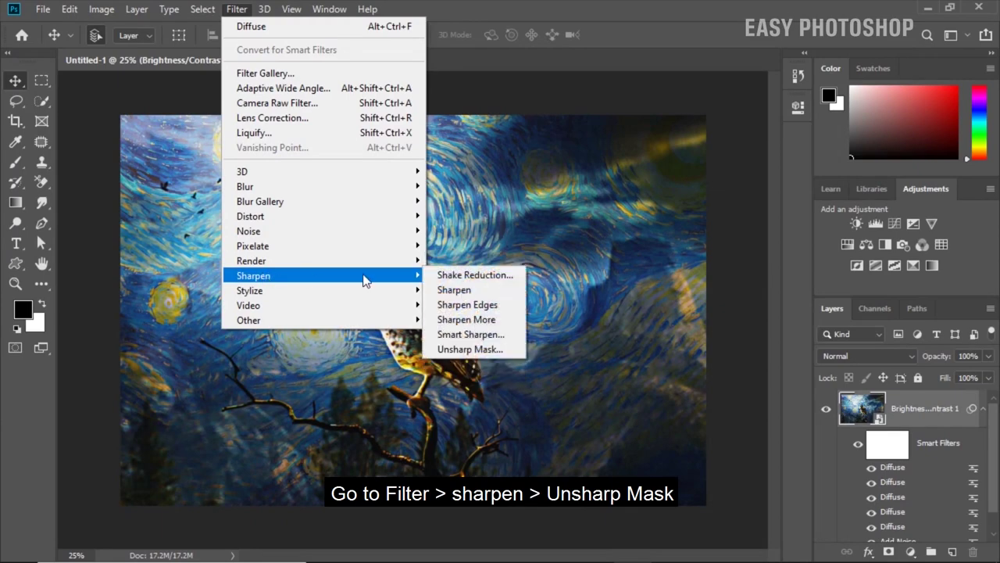
pyautogui.click(481, 349)
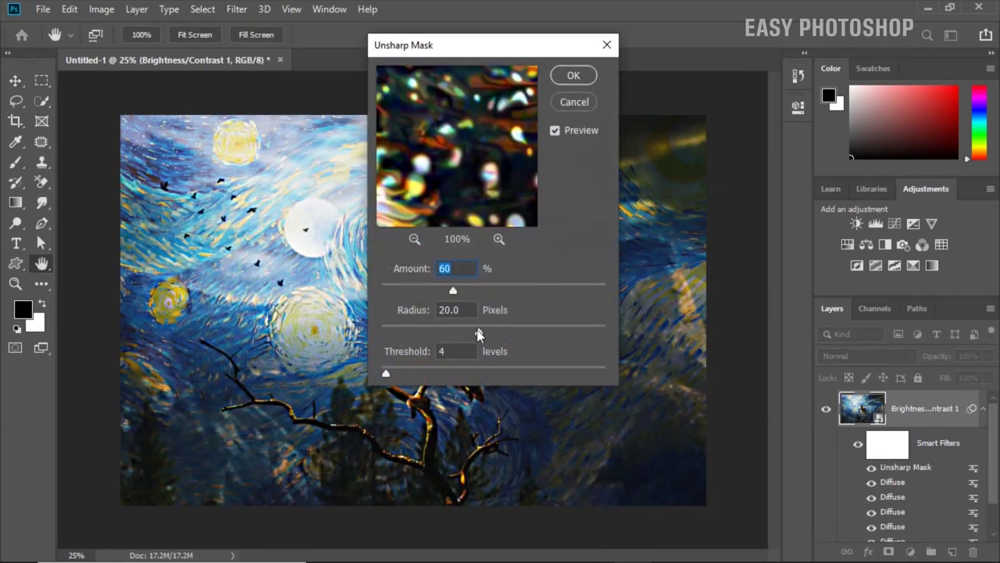
pyautogui.moveTo(478, 333); pyautogui.dragTo(428, 325)
pyautogui.click(457, 310)
pyautogui.press('BackSpace')
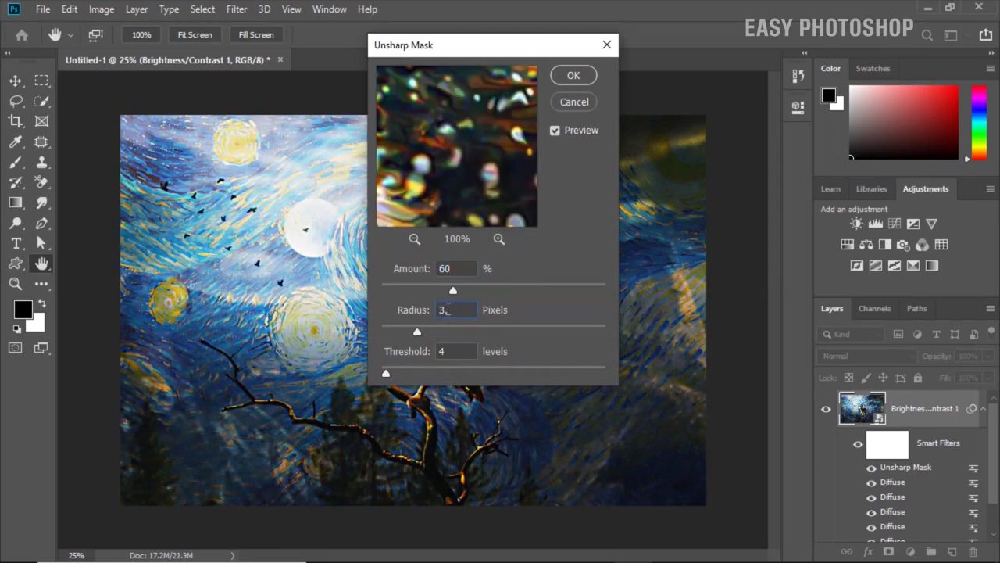
pyautogui.write('4')
pyautogui.moveTo(383, 375); pyautogui.dragTo(380, 376)
pyautogui.click(573, 76)
pyautogui.click(237, 9)
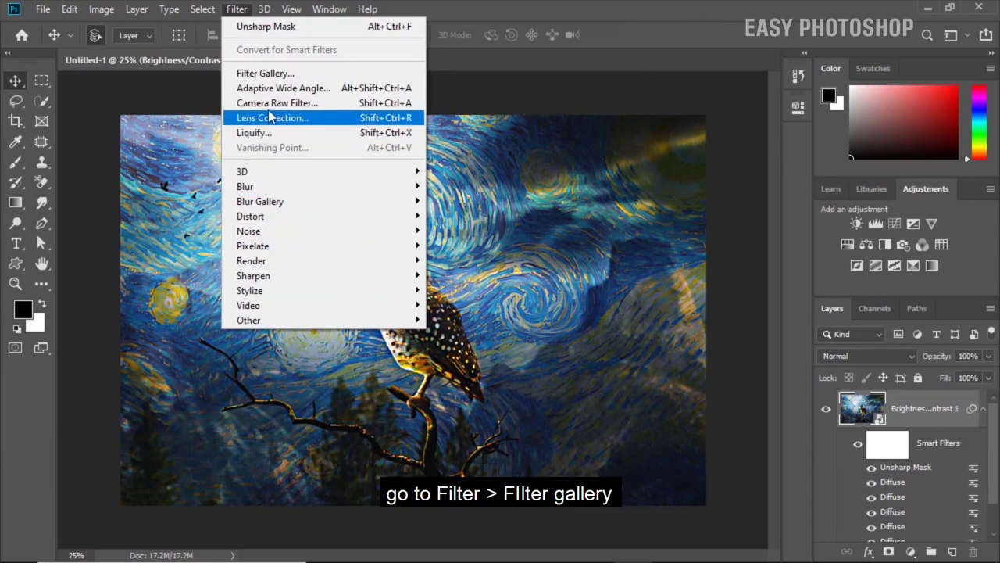
# - Apply a Cutout effect from the Filter Gallery as a smart filter
pyautogui.click(270, 74)
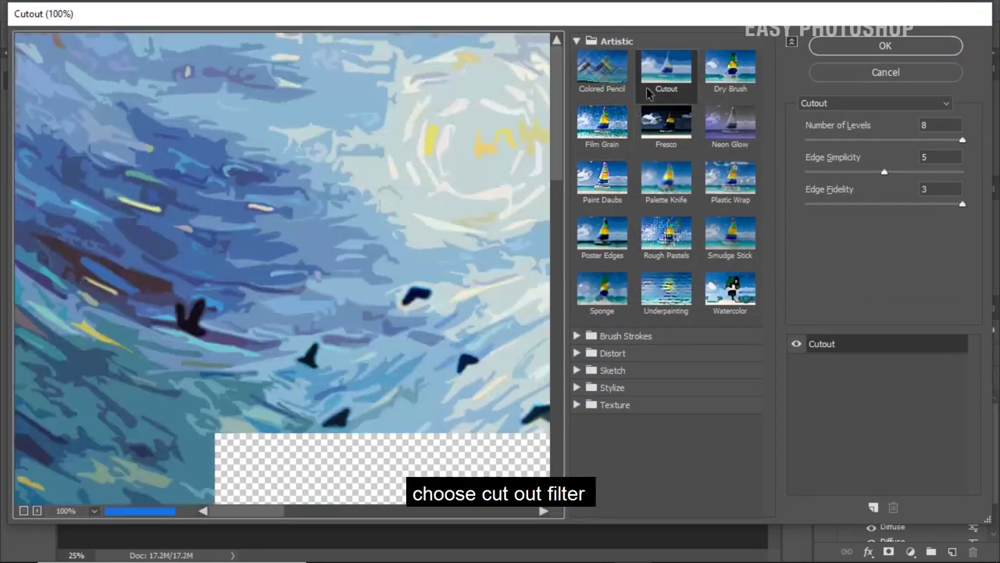
pyautogui.click(23, 510)
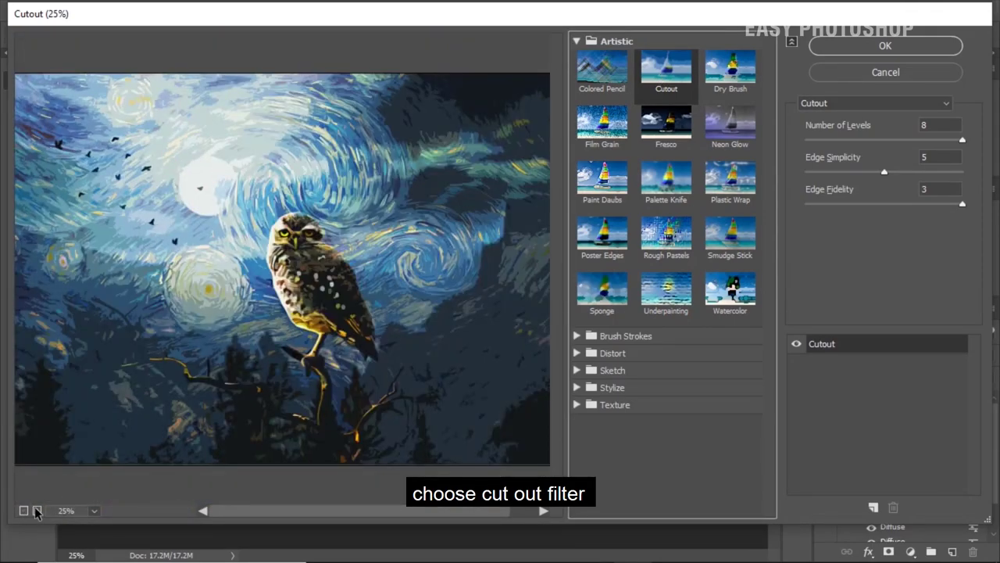
pyautogui.click(37, 510)
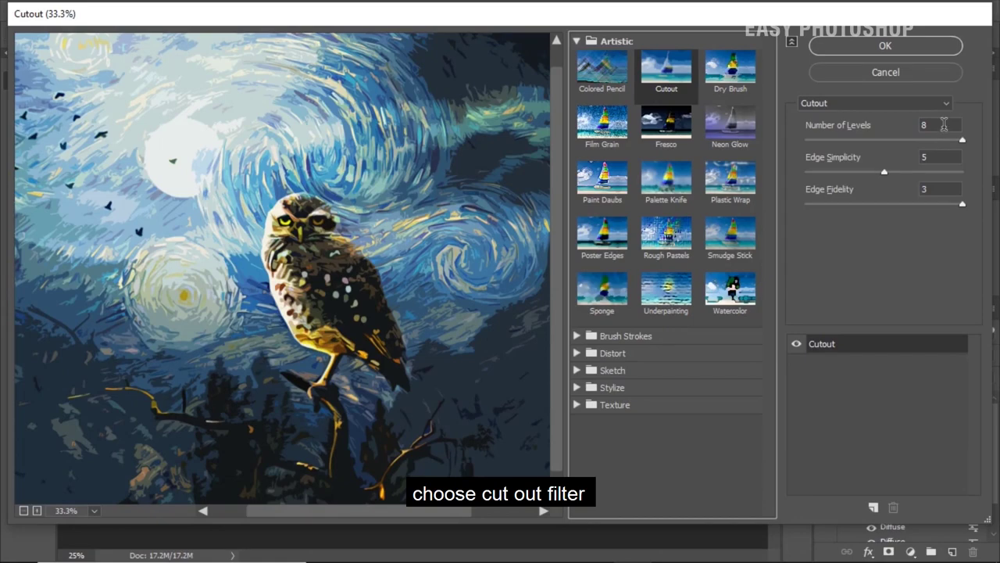
pyautogui.click(926, 156)
pyautogui.click(923, 189)
pyautogui.click(877, 49)
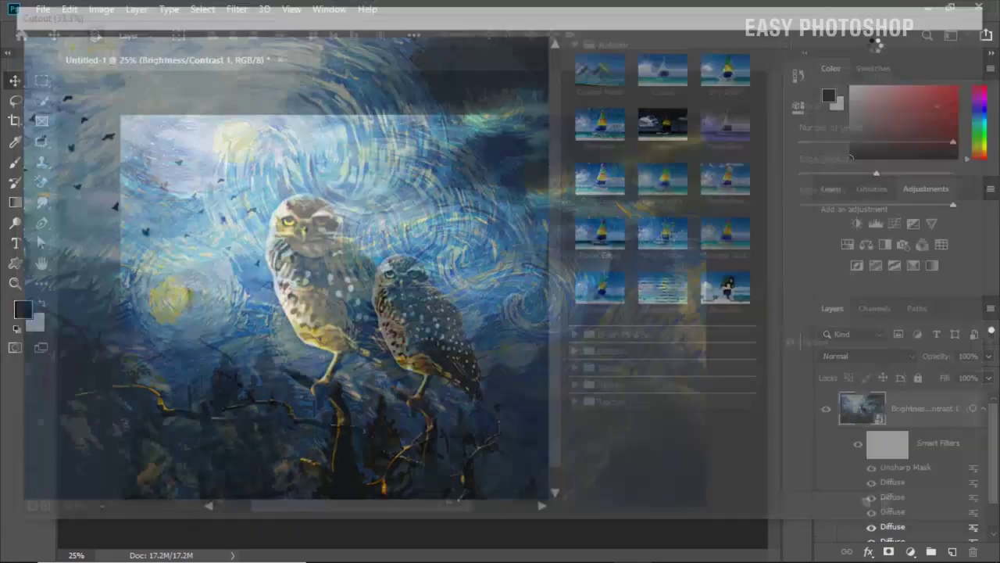
# - Add a Dry Brush gallery effect with Brush Size 2, Detail 8, Texture 1
pyautogui.click(237, 10)
pyautogui.click(252, 72)
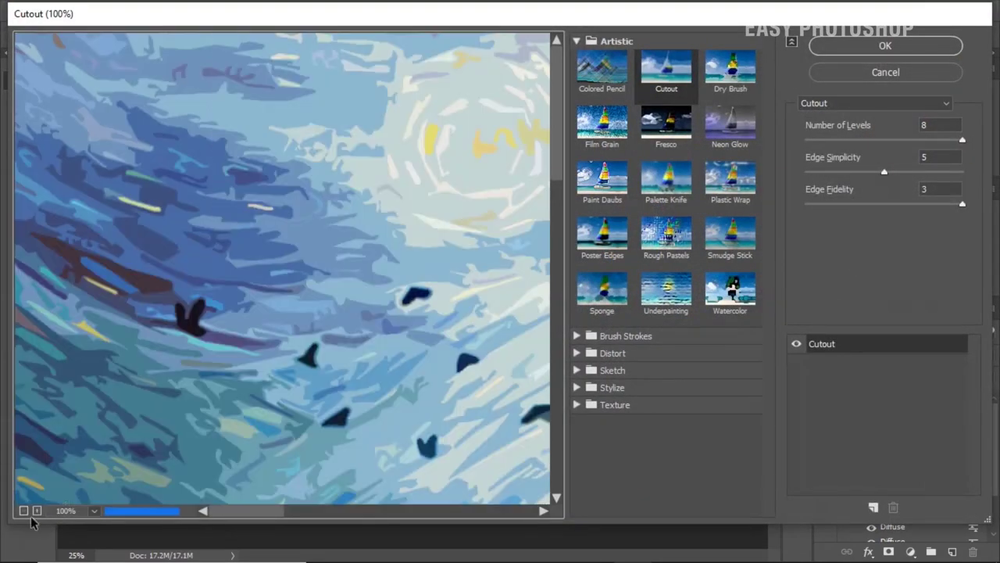
pyautogui.click(25, 510)
pyautogui.click(25, 510)
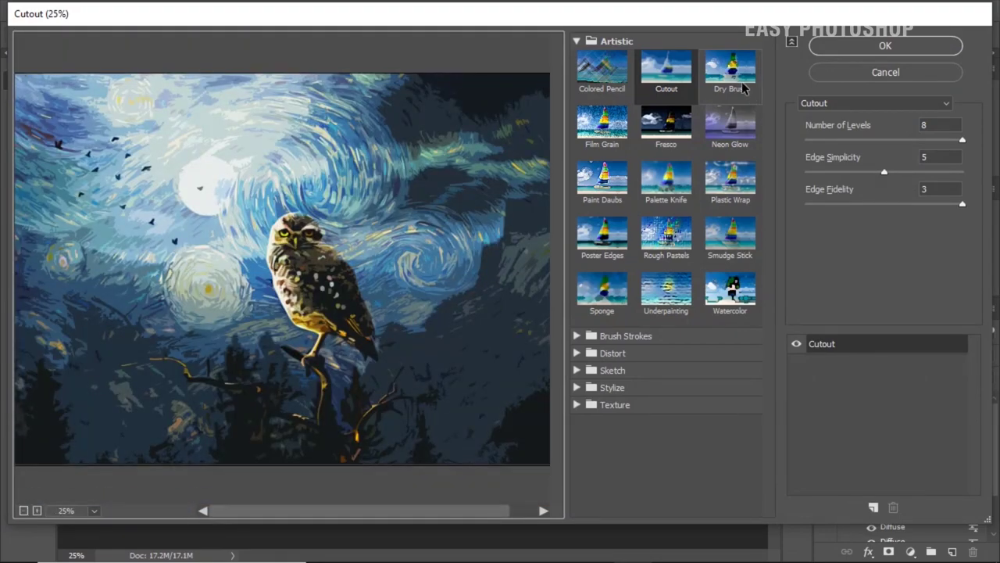
pyautogui.click(740, 85)
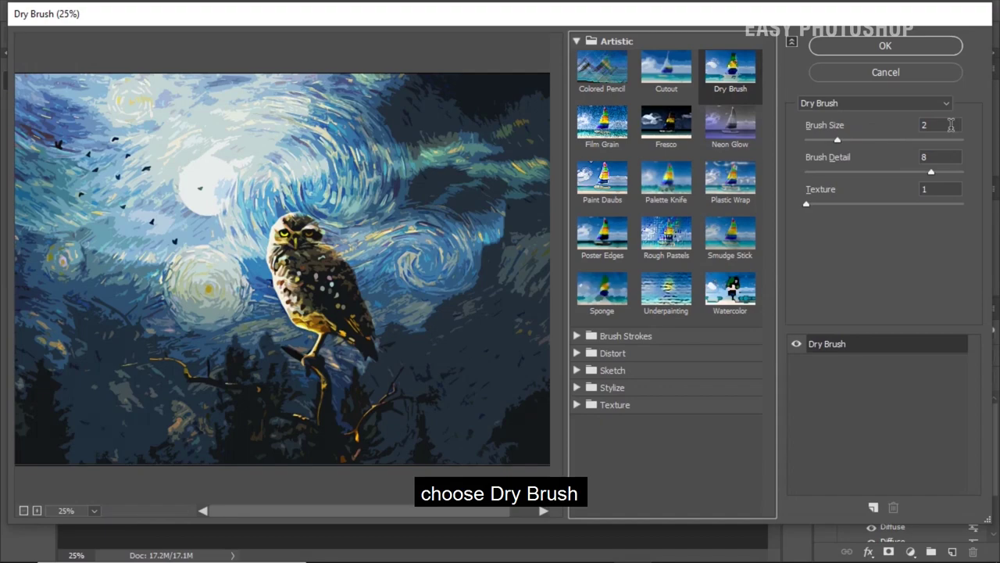
pyautogui.press('Tab')
pyautogui.press('Tab')
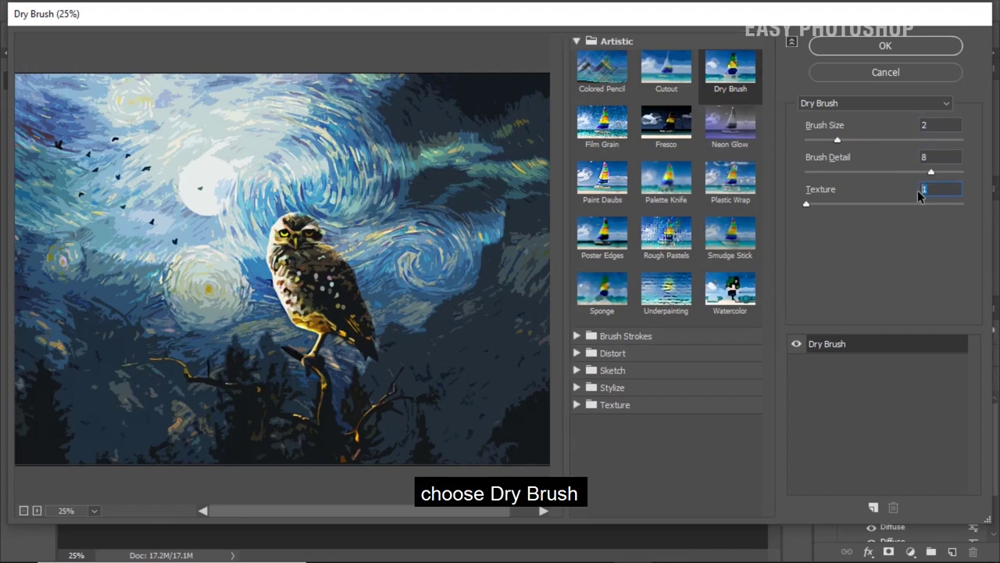
pyautogui.click(885, 45)
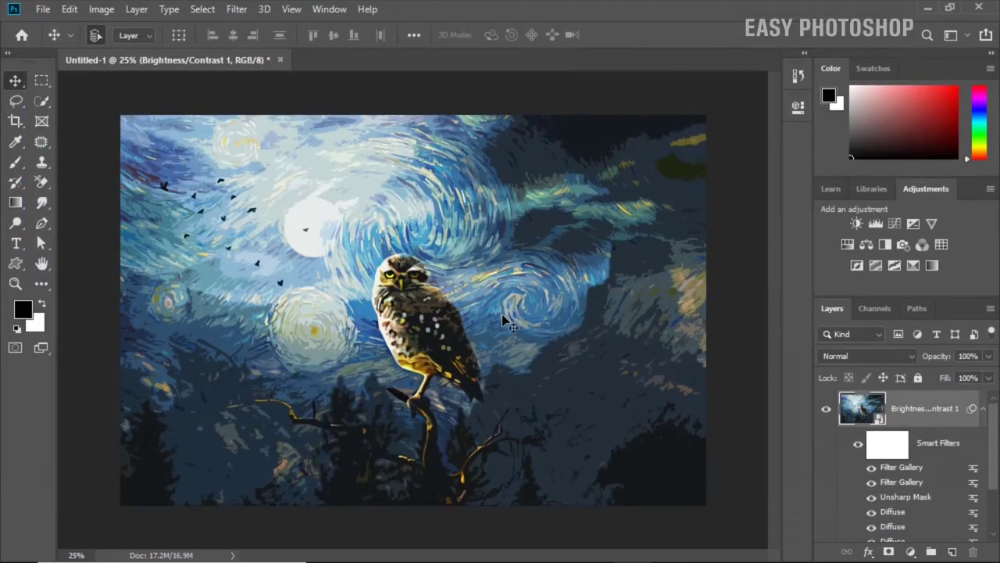
# - Add an Emboss smart filter with Angle 140°, Height 3 px and Amount 100%
pyautogui.click(238, 11)
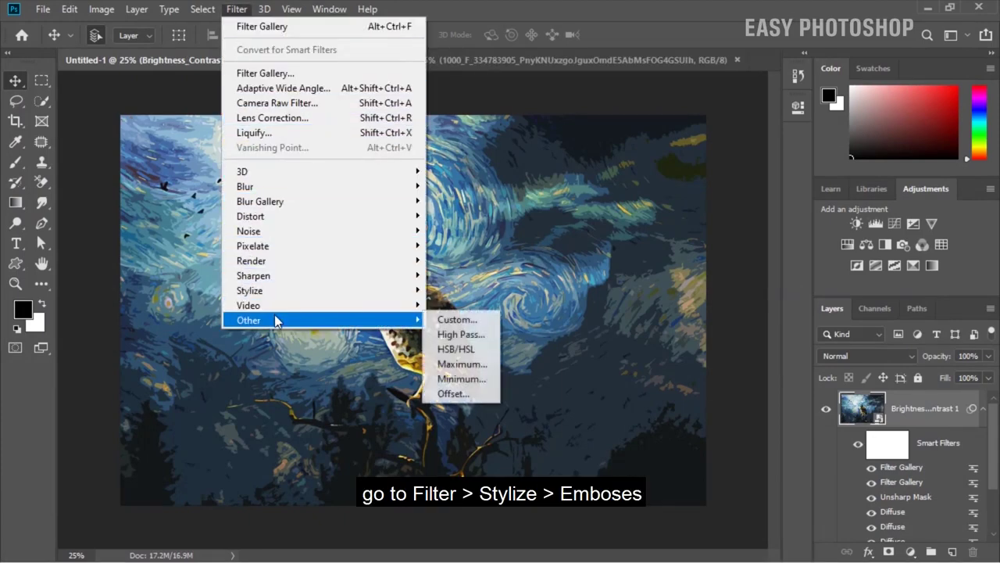
pyautogui.moveTo(321, 290)
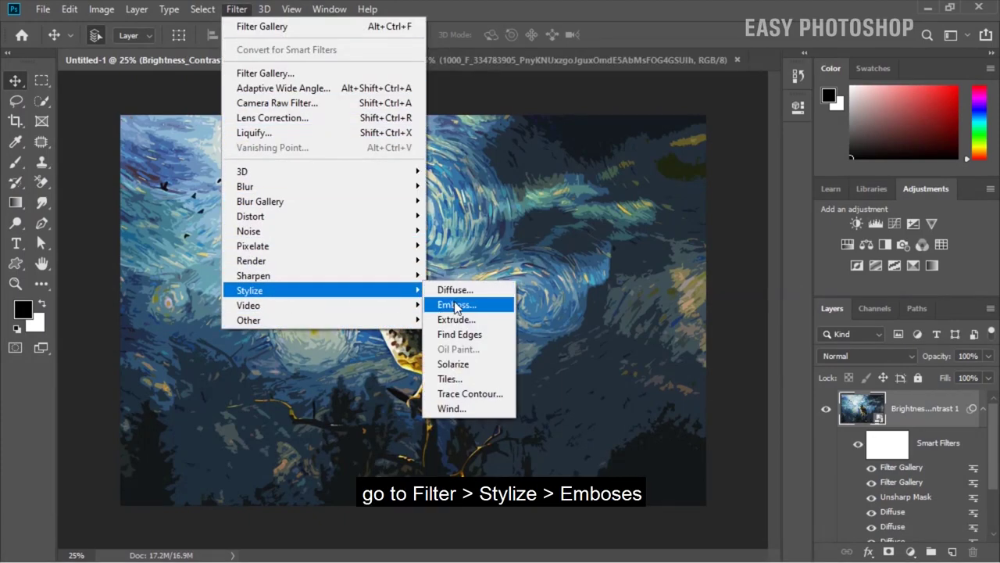
pyautogui.click(456, 303)
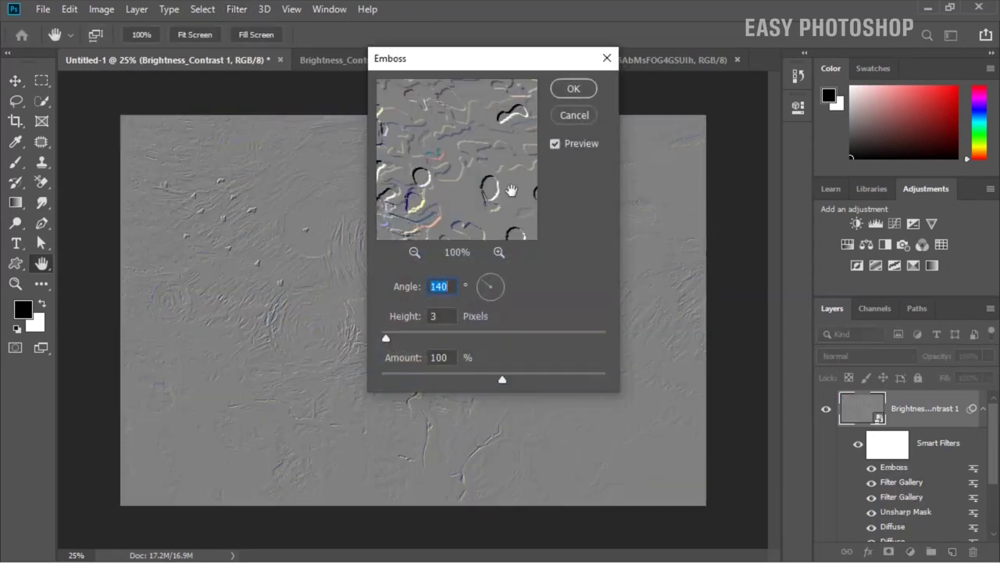
pyautogui.click(571, 90)
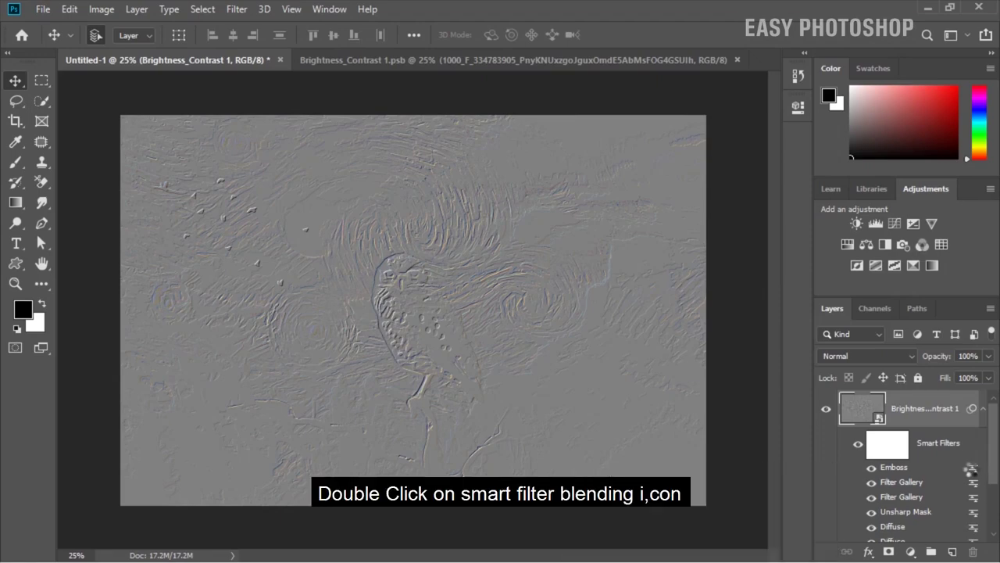
# - Set the Emboss filter's blending options to Overlay mode at about 84% opacity
pyautogui.doubleClick(968, 466)
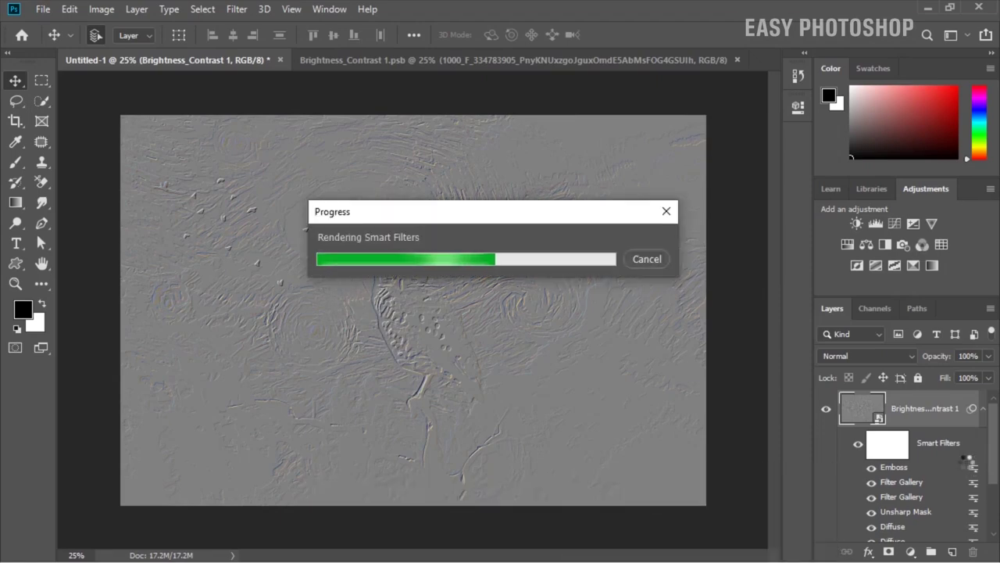
pyautogui.click(740, 153)
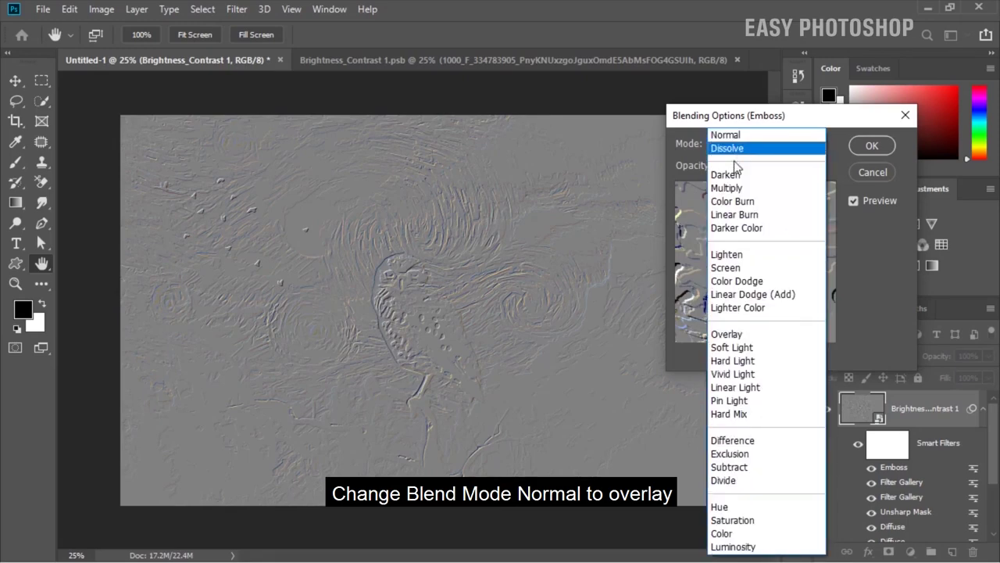
pyautogui.click(725, 335)
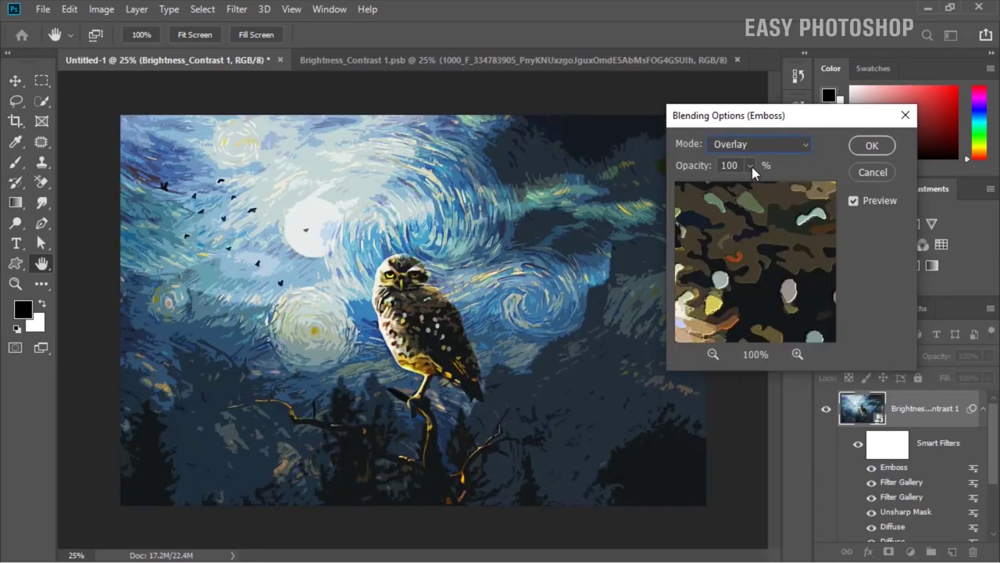
pyautogui.click(750, 166)
pyautogui.moveTo(735, 188); pyautogui.dragTo(738, 188)
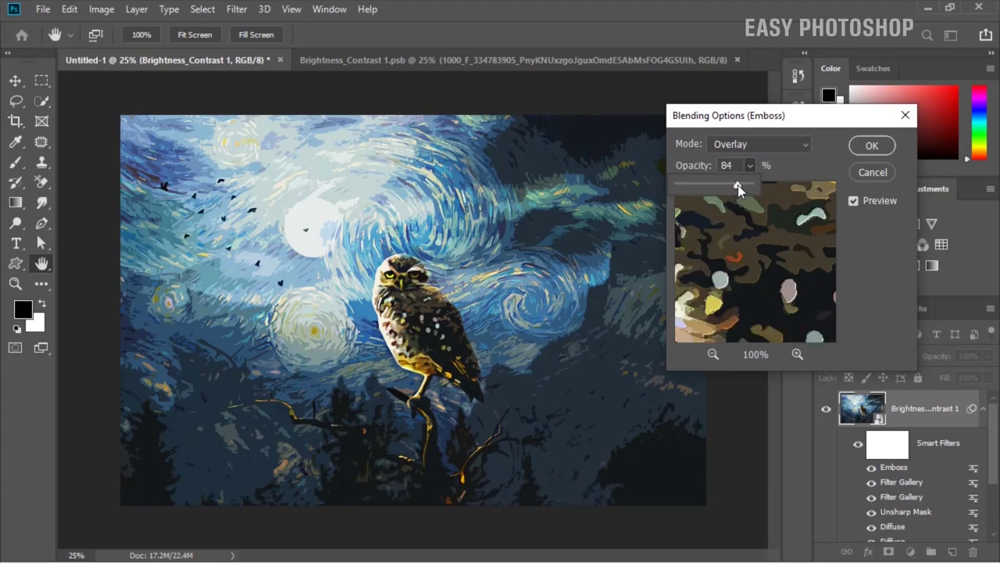
pyautogui.click(863, 150)
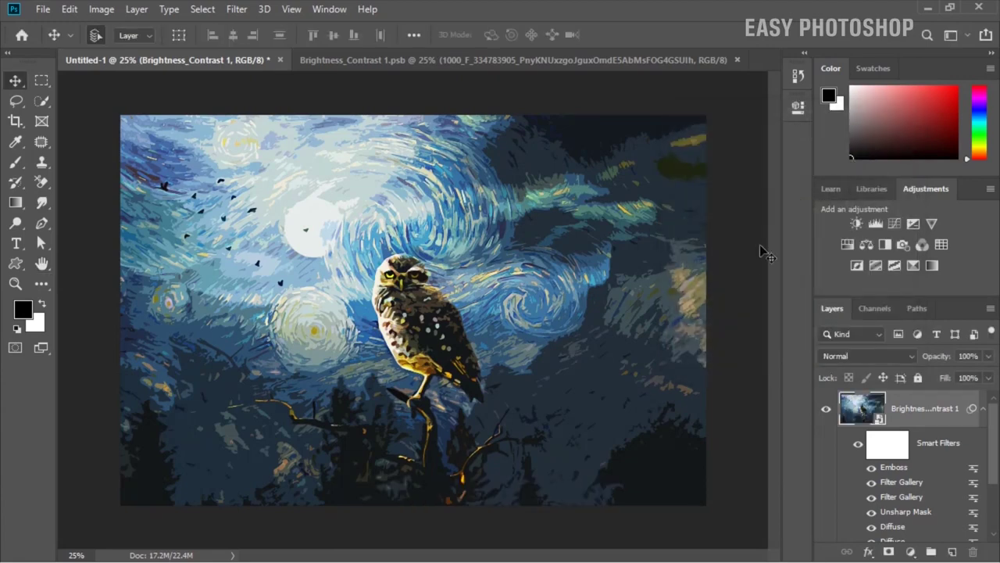
# - Add a Vibrance adjustment layer with vibrance nudged slightly up
pyautogui.click(985, 410)
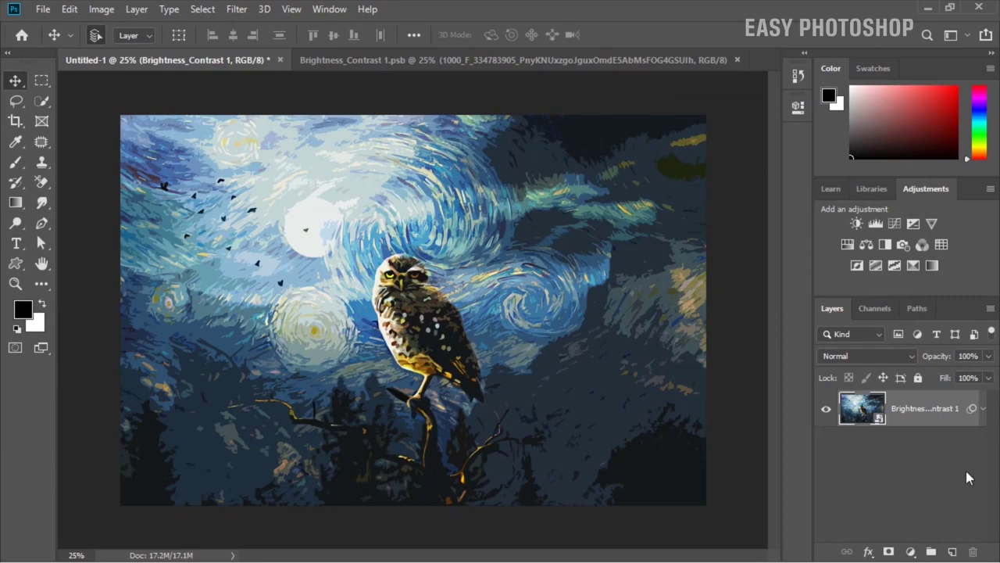
pyautogui.click(911, 552)
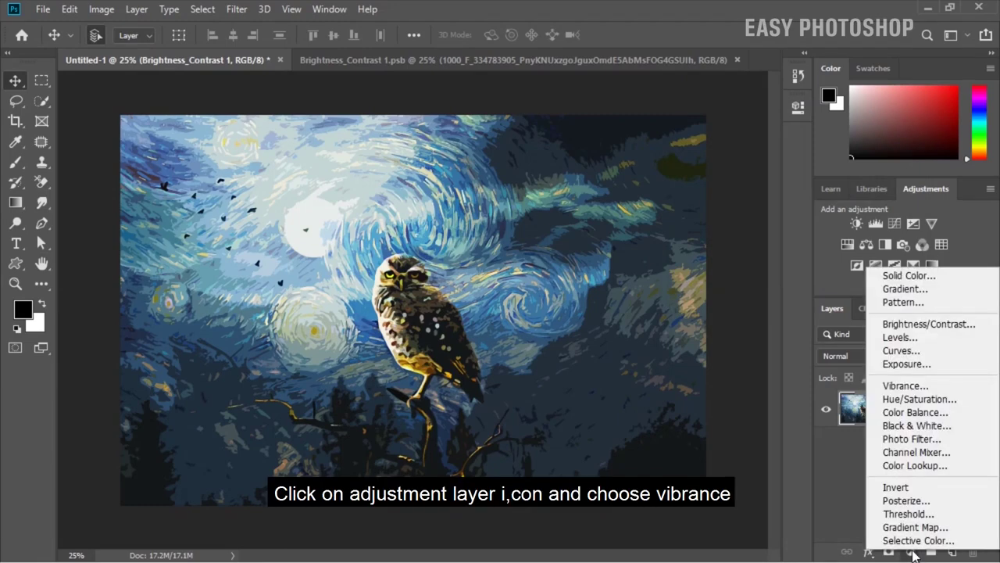
pyautogui.click(905, 385)
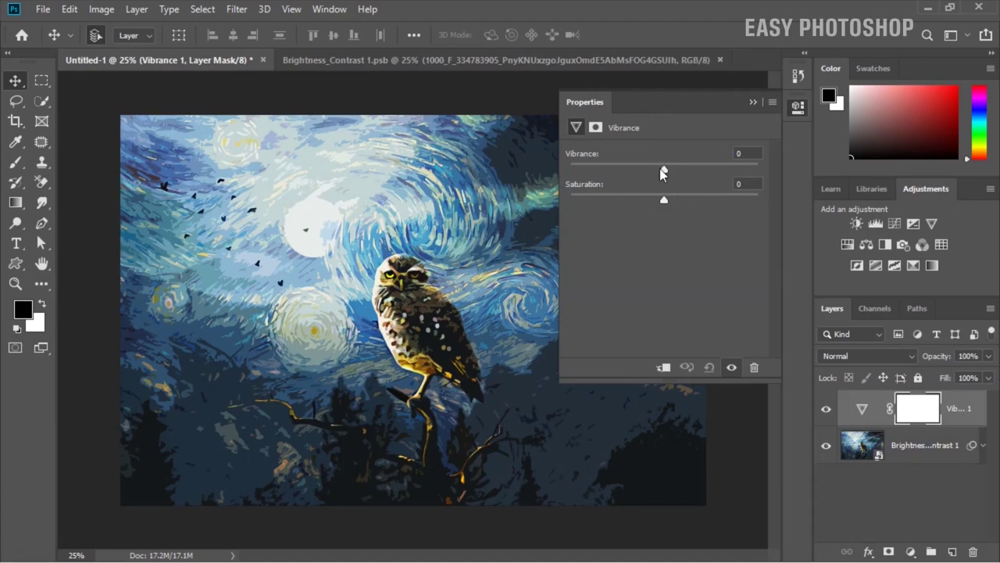
pyautogui.moveTo(679, 168); pyautogui.dragTo(680, 168)
pyautogui.click(753, 102)
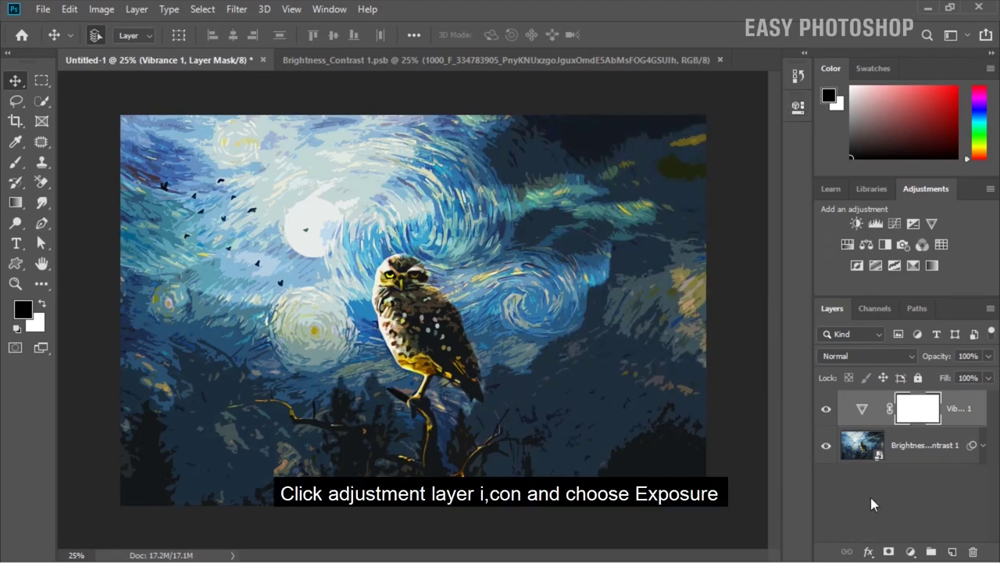
# - Add an Exposure adjustment at +0.33, with Offset slightly up and Gamma lowered to 0.94
pyautogui.click(910, 552)
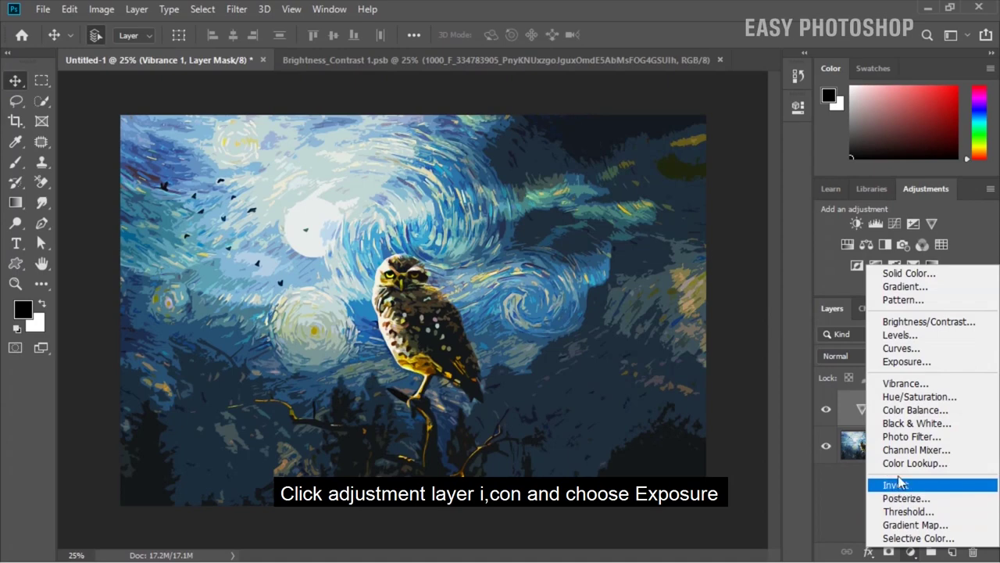
pyautogui.click(903, 362)
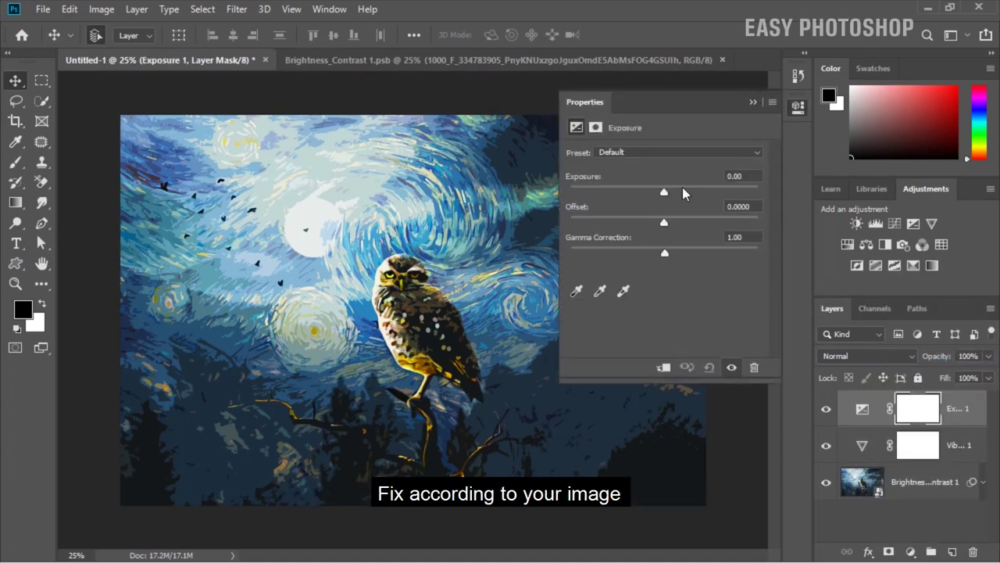
pyautogui.moveTo(663, 187); pyautogui.dragTo(669, 188)
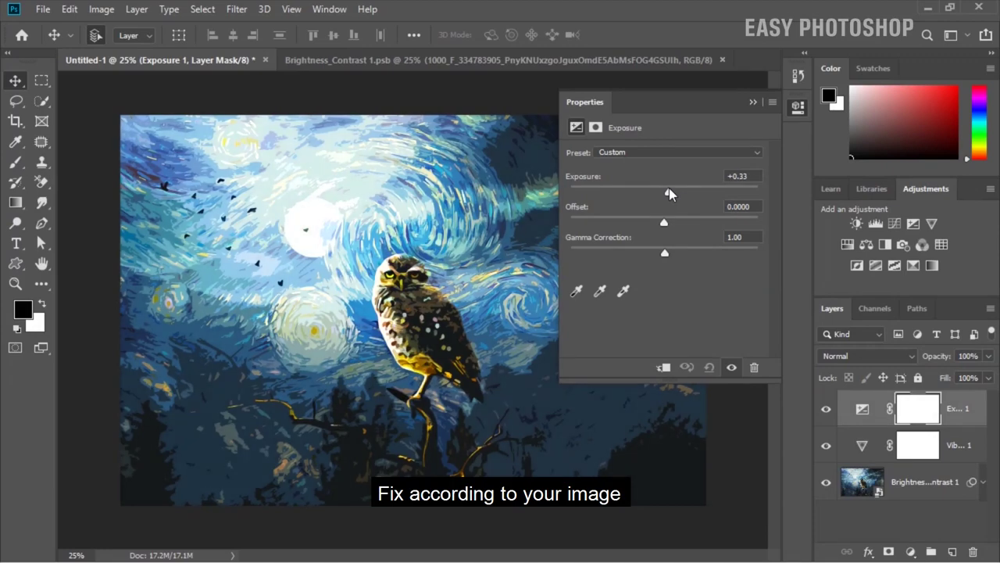
pyautogui.moveTo(665, 222); pyautogui.dragTo(665, 224)
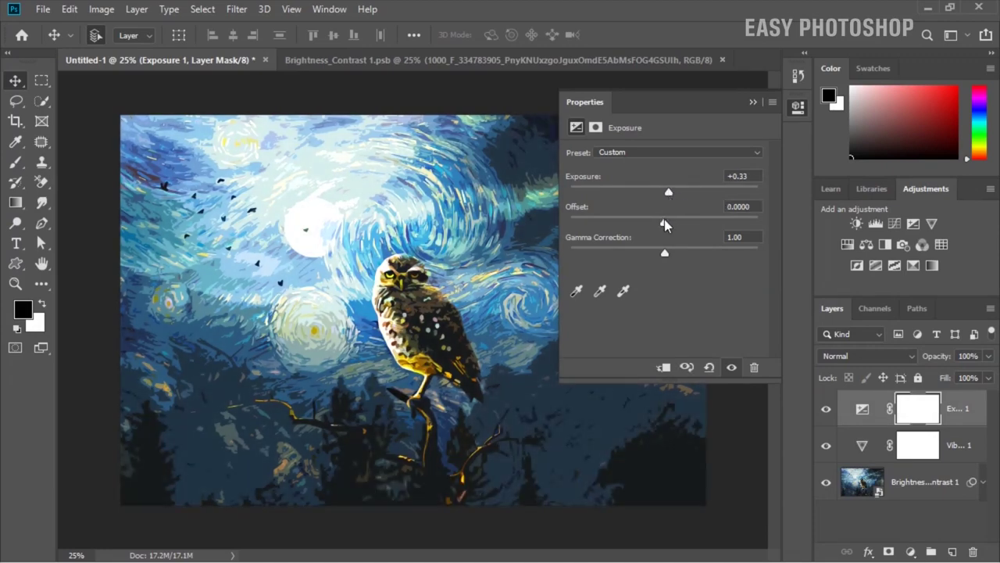
pyautogui.moveTo(666, 250); pyautogui.dragTo(669, 251)
pyautogui.click(753, 102)
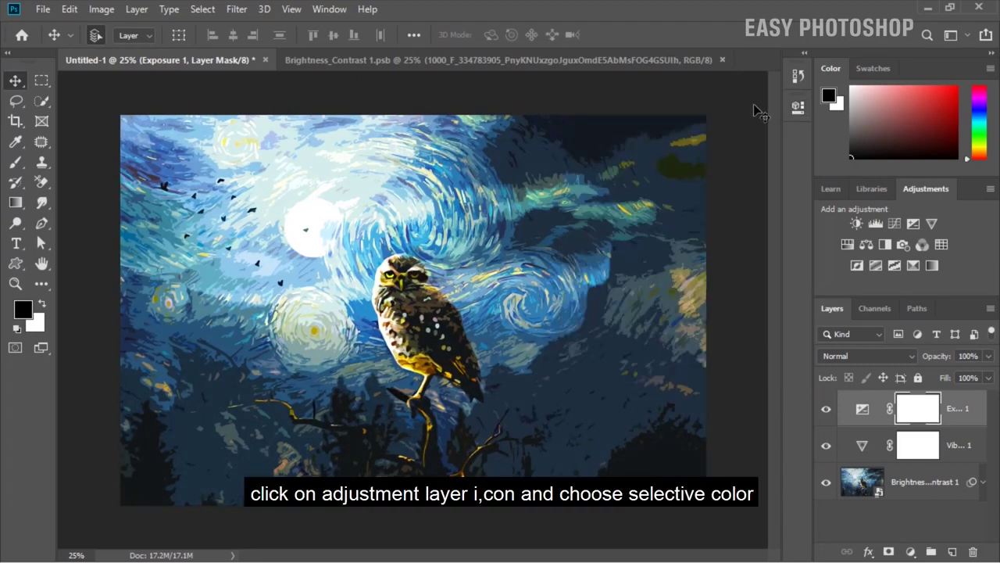
# - Add a Selective Color adjustment layer with small cyan and magenta tweaks in the Whites
pyautogui.click(911, 551)
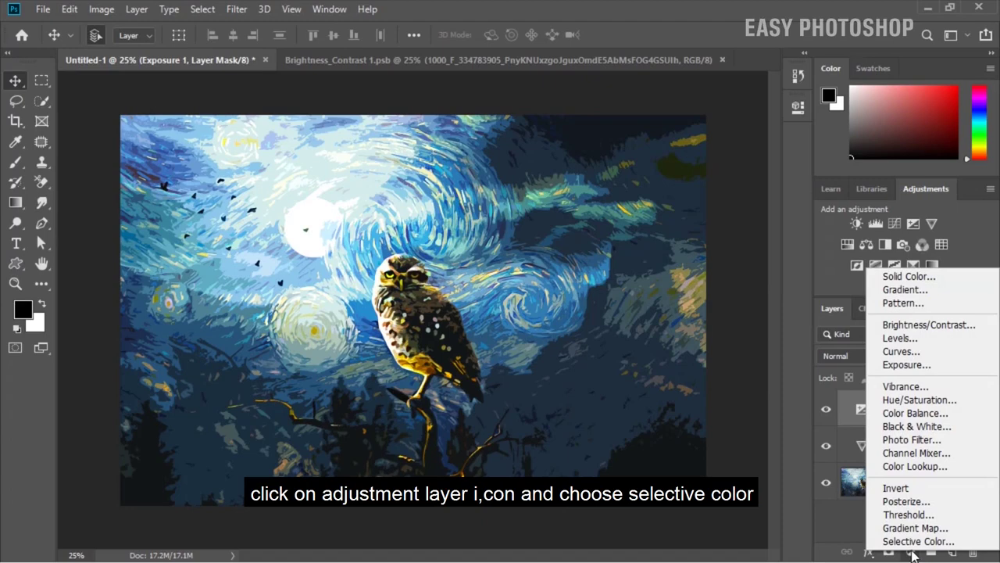
pyautogui.click(914, 541)
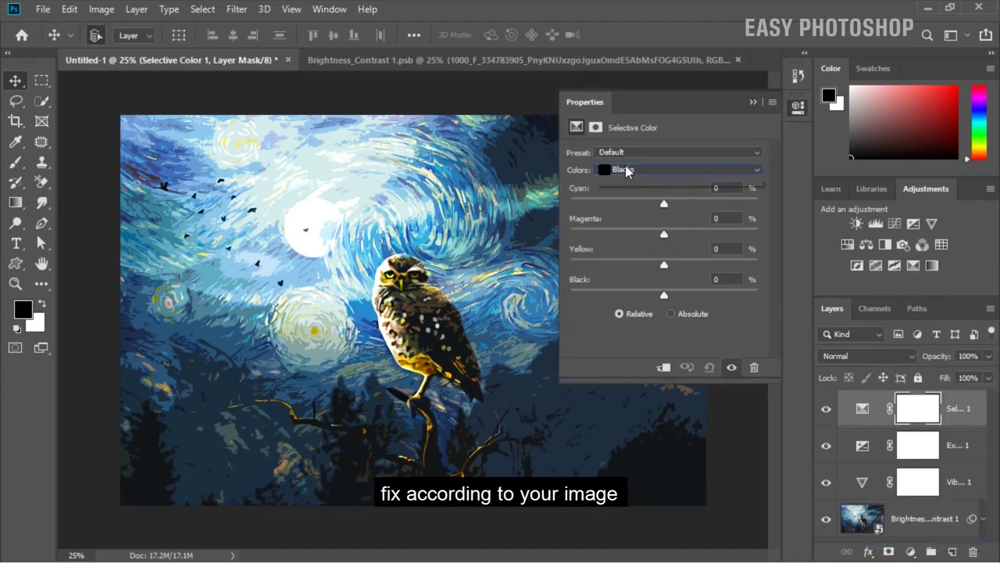
pyautogui.click(628, 171)
pyautogui.click(635, 259)
pyautogui.moveTo(666, 204)
pyautogui.mouseDown()
pyautogui.moveTo(648, 205)
pyautogui.moveTo(674, 204)
pyautogui.mouseUp()
pyautogui.moveTo(664, 234); pyautogui.dragTo(675, 234)
# - Reduce cyan slightly in the Neutrals and add a little cyan to the Blacks
pyautogui.click(633, 170)
pyautogui.click(635, 270)
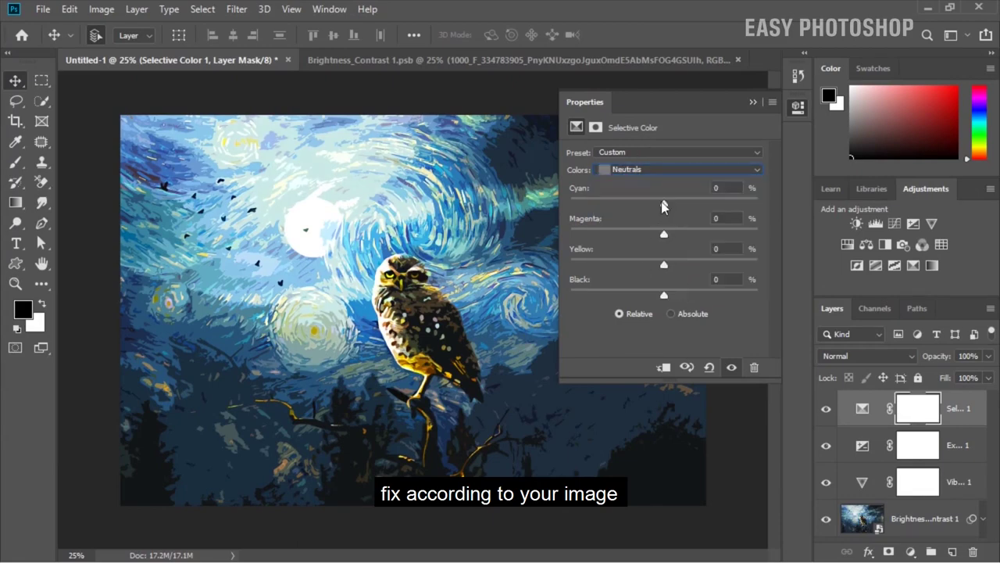
pyautogui.moveTo(668, 204); pyautogui.dragTo(663, 204)
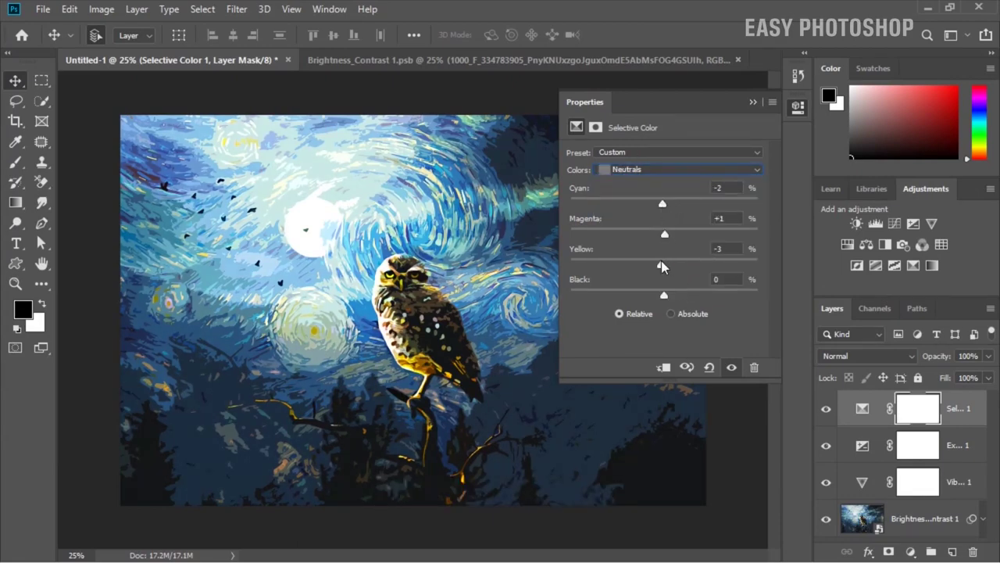
pyautogui.click(676, 170)
pyautogui.click(631, 281)
pyautogui.moveTo(664, 204); pyautogui.dragTo(663, 294)
pyautogui.click(797, 106)
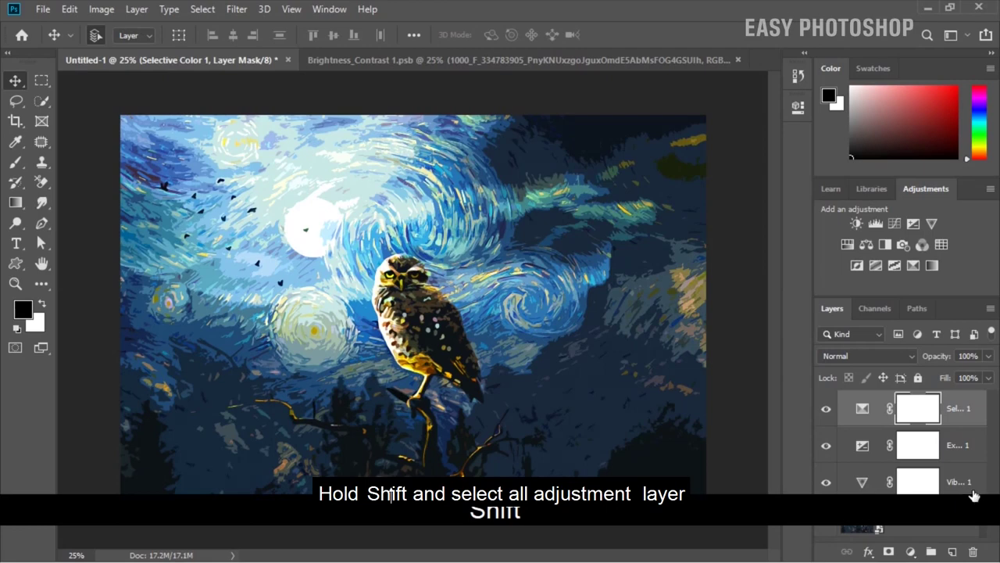
# - Group the three adjustment layers into Group 1 and toggle its visibility to compare
pyautogui.keyDown('shift'); pyautogui.click(971, 492); pyautogui.keyUp('shift')
pyautogui.hotkey('ctrl', 'g')
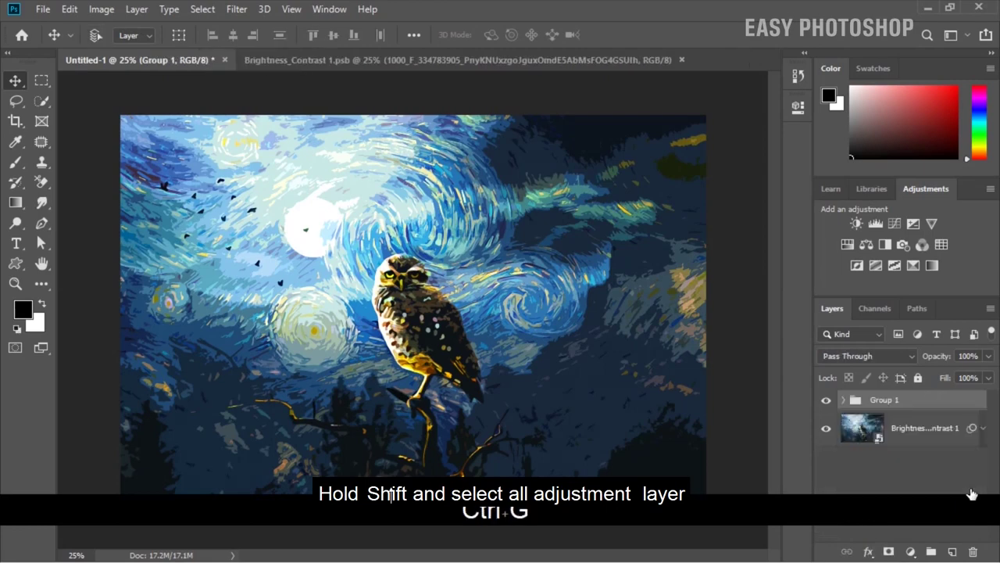
pyautogui.click(829, 403)
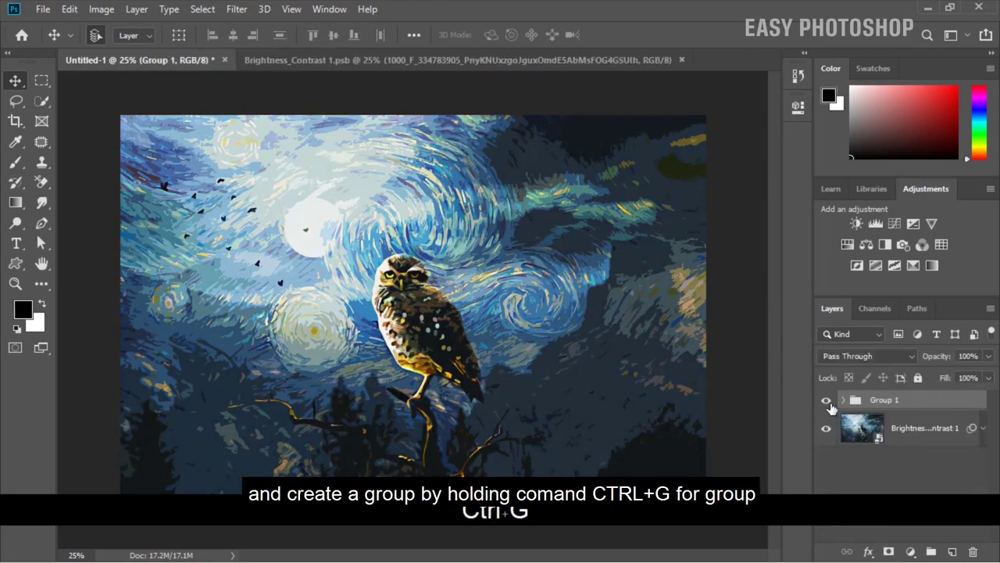
pyautogui.click(828, 403)
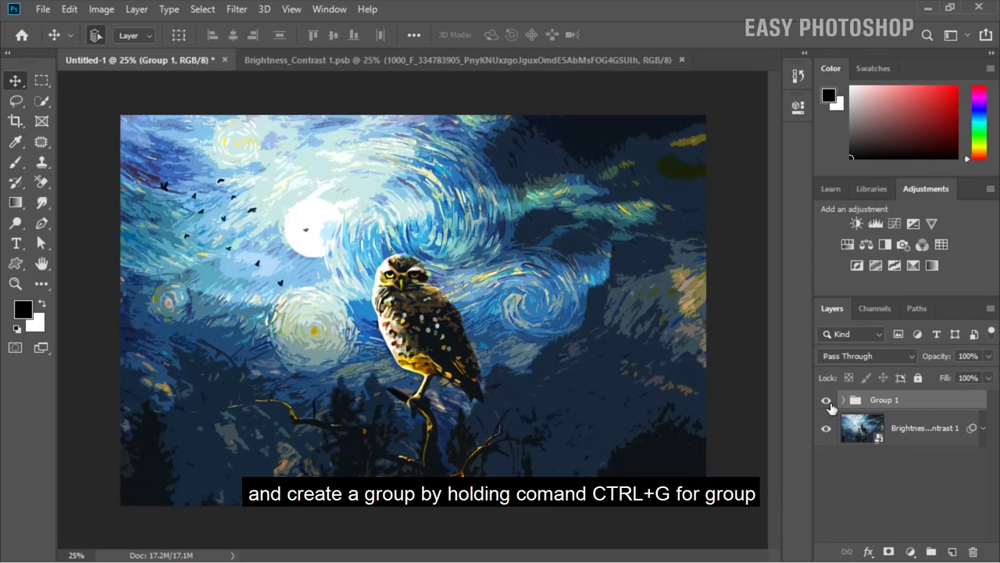
# - Toggle the smart object's Smart Filters on and off for a before/after comparison
pyautogui.click(982, 428)
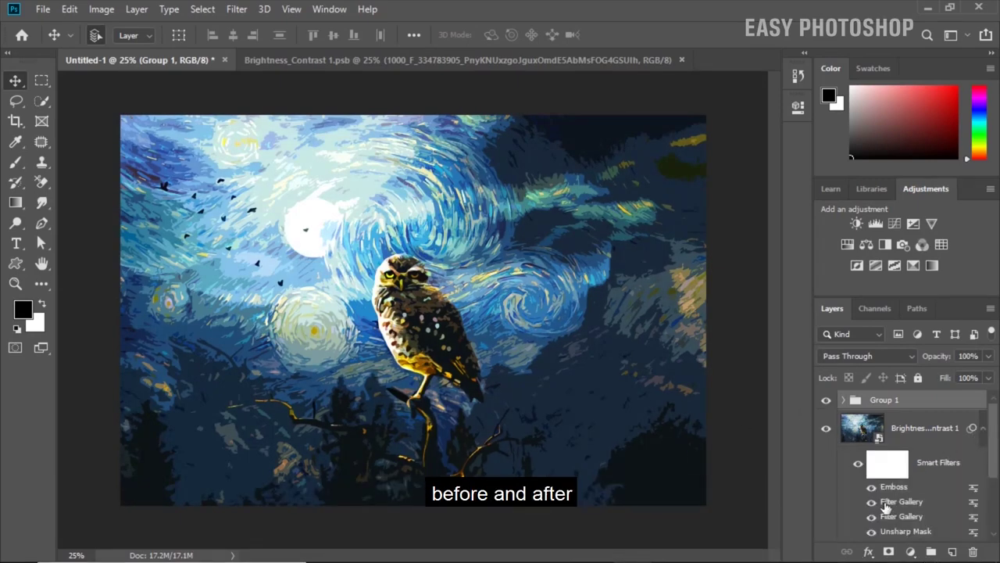
pyautogui.scroll(-2, 887, 507)
pyautogui.click(858, 424)
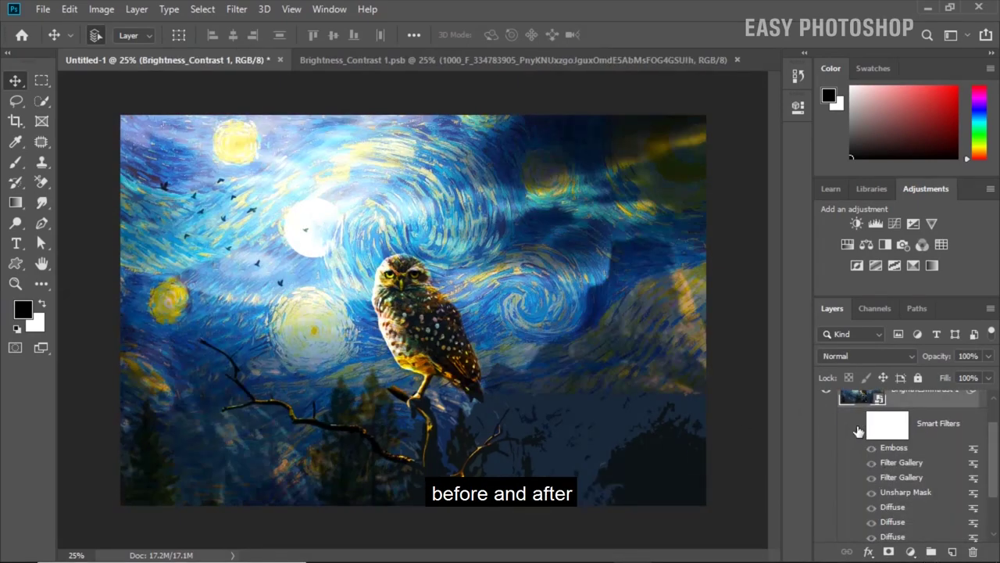
pyautogui.click(857, 431)
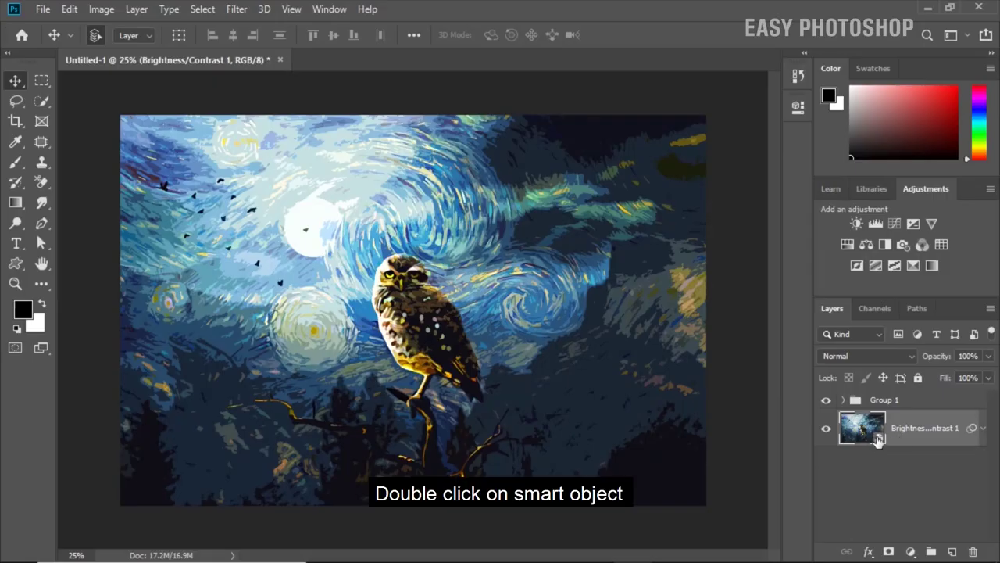
# - Inside the smart object, place the lion-5359773 image as an embedded layer
pyautogui.doubleClick(862, 429)
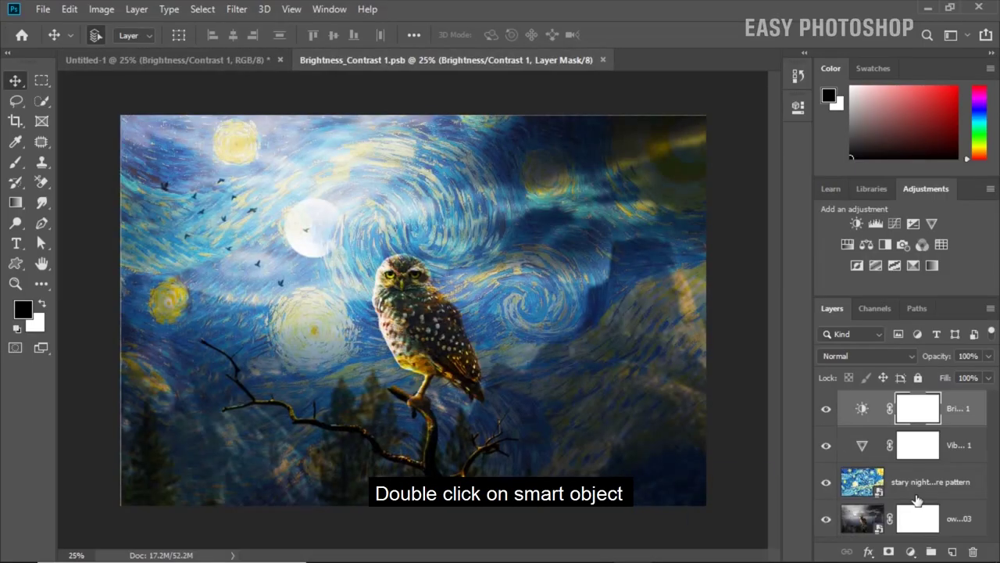
pyautogui.click(947, 520)
pyautogui.click(43, 9)
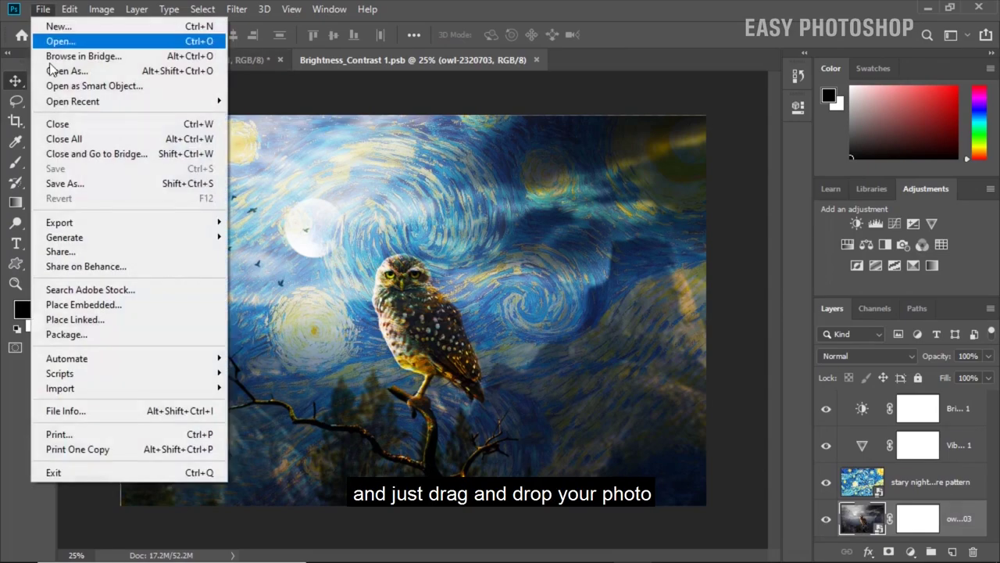
pyautogui.click(109, 304)
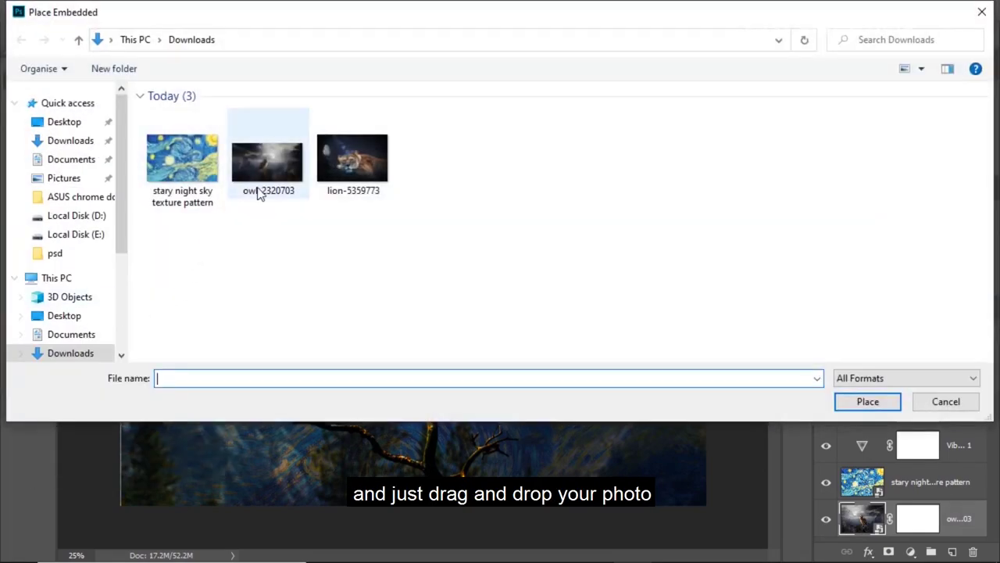
pyautogui.click(352, 160)
pyautogui.click(852, 403)
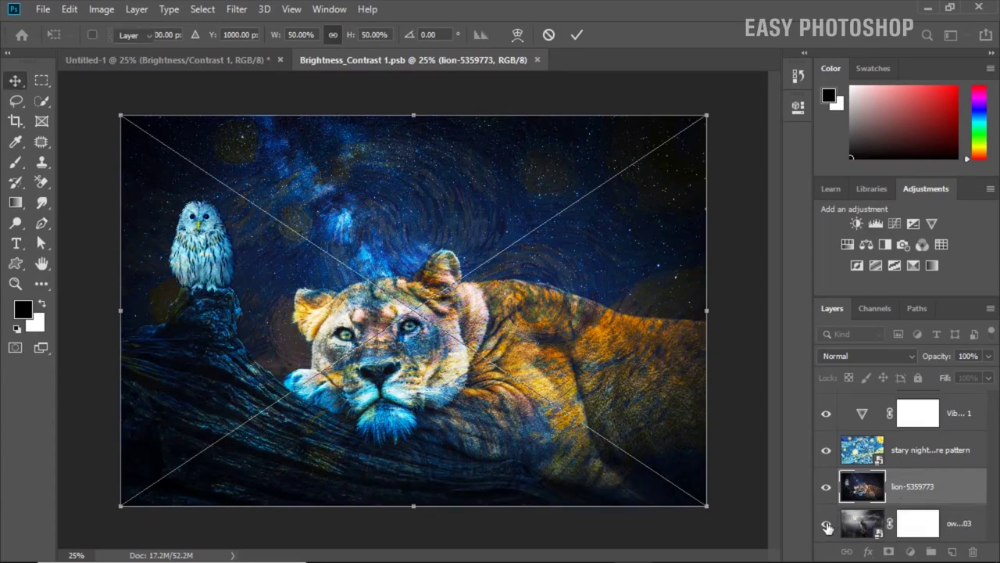
pyautogui.press('Return')
# - Hide the owl photo layer and raise the star texture opacity to 82%
pyautogui.click(826, 522)
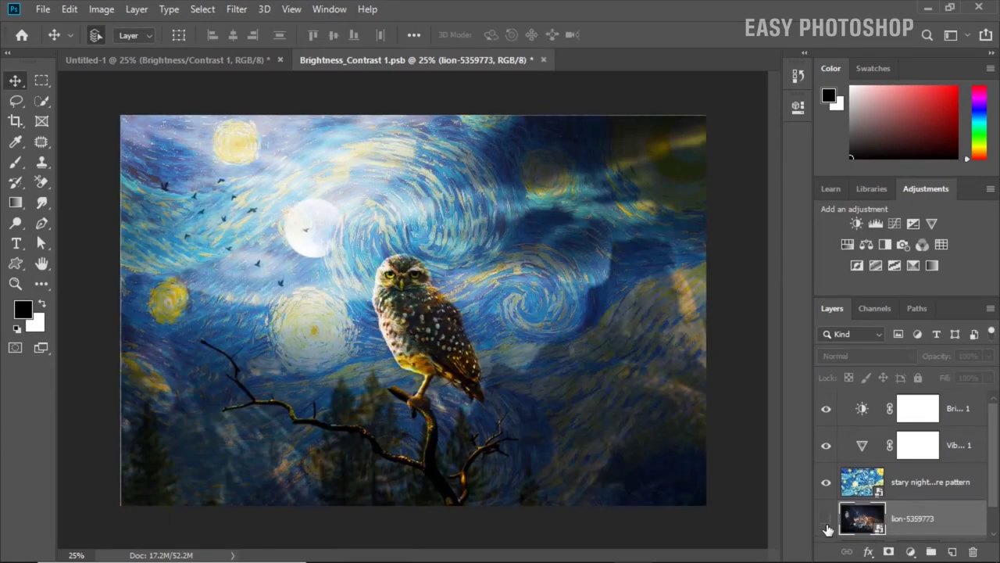
pyautogui.click(918, 492)
pyautogui.scroll(-1, 918, 492)
pyautogui.click(826, 486)
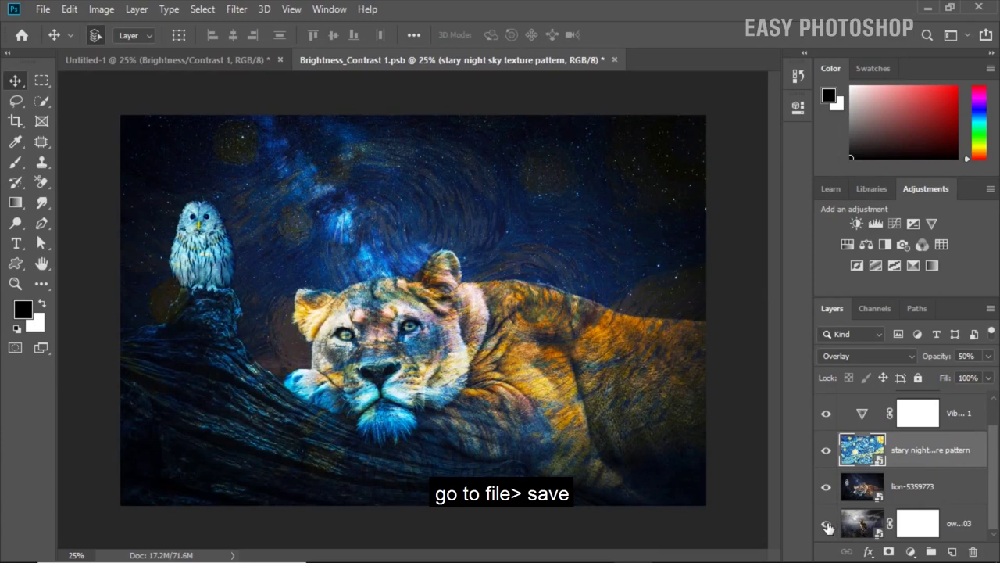
pyautogui.scroll(1, 919, 493)
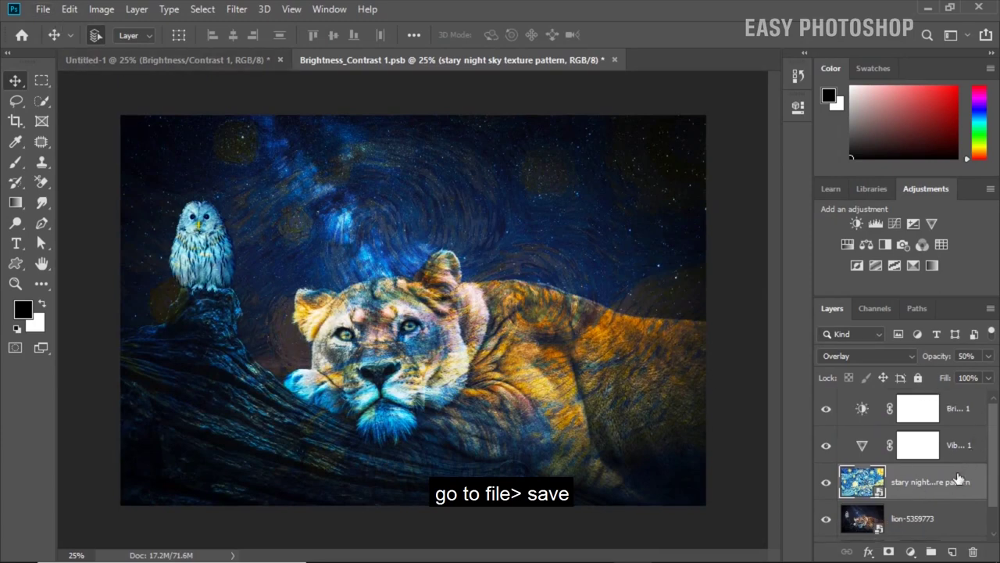
pyautogui.click(989, 356)
pyautogui.moveTo(954, 376); pyautogui.dragTo(975, 378)
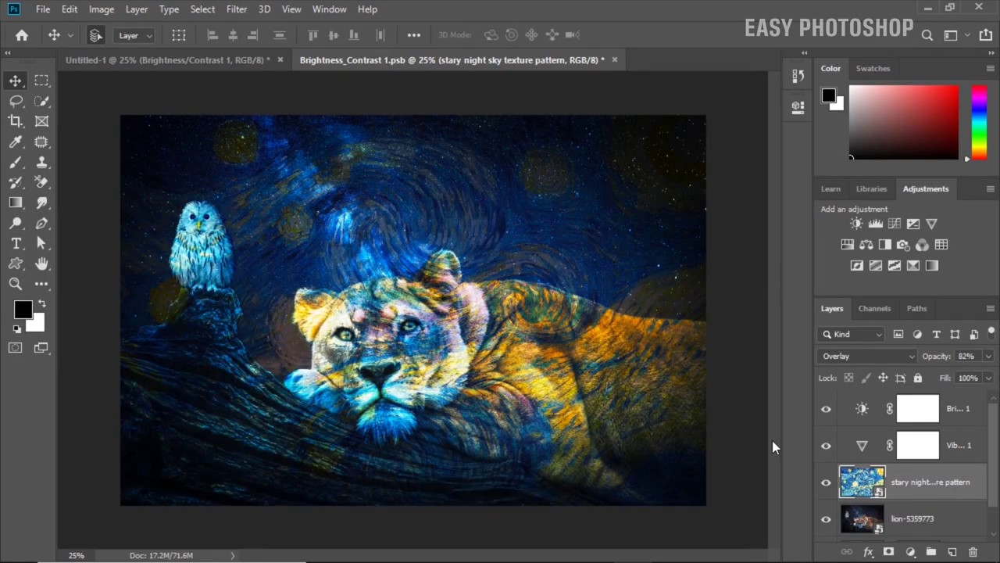
# - Save the smart object contents and return to the Untitled-1 document
pyautogui.click(43, 9)
pyautogui.click(55, 168)
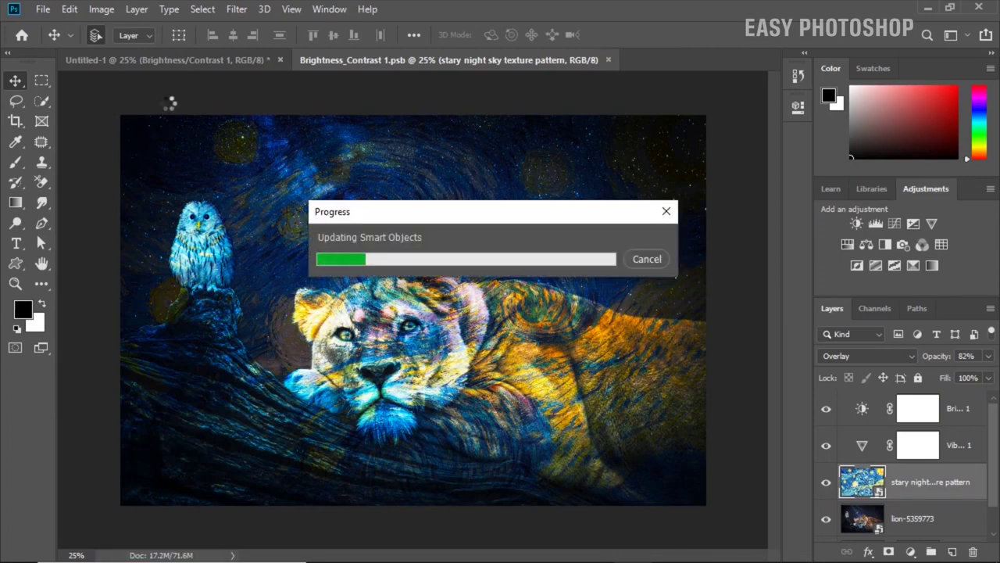
pyautogui.click(178, 61)
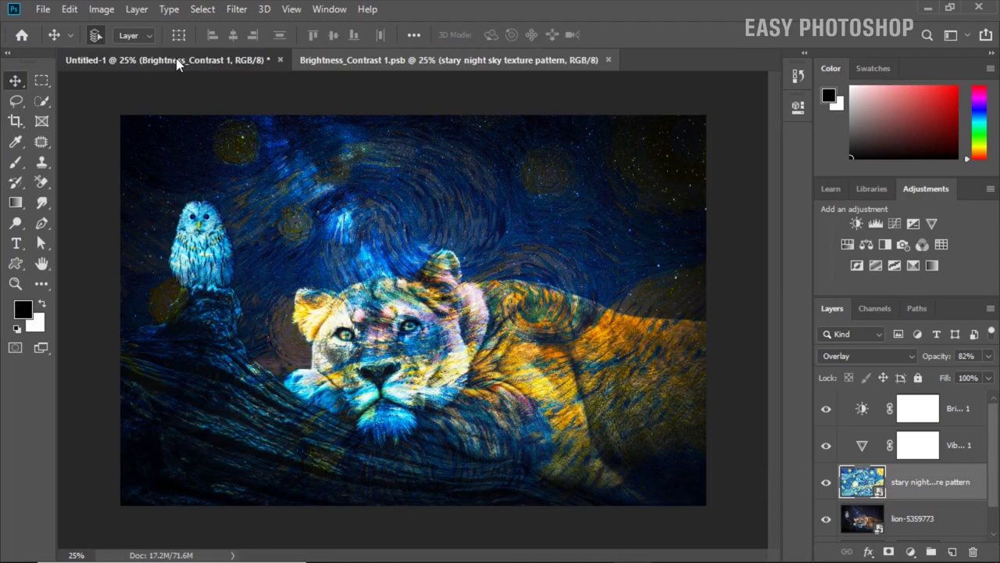